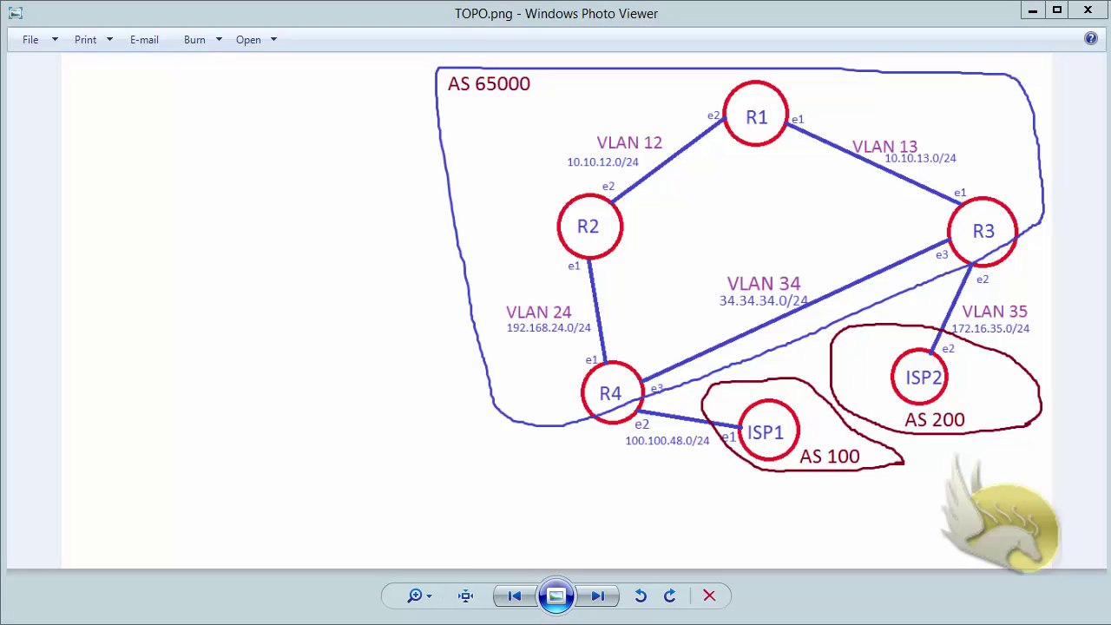
Step: Switch to ISP1's WinBox session and review the IP addresses of loopbacks lo11 to lo15
key("alt+Tab")
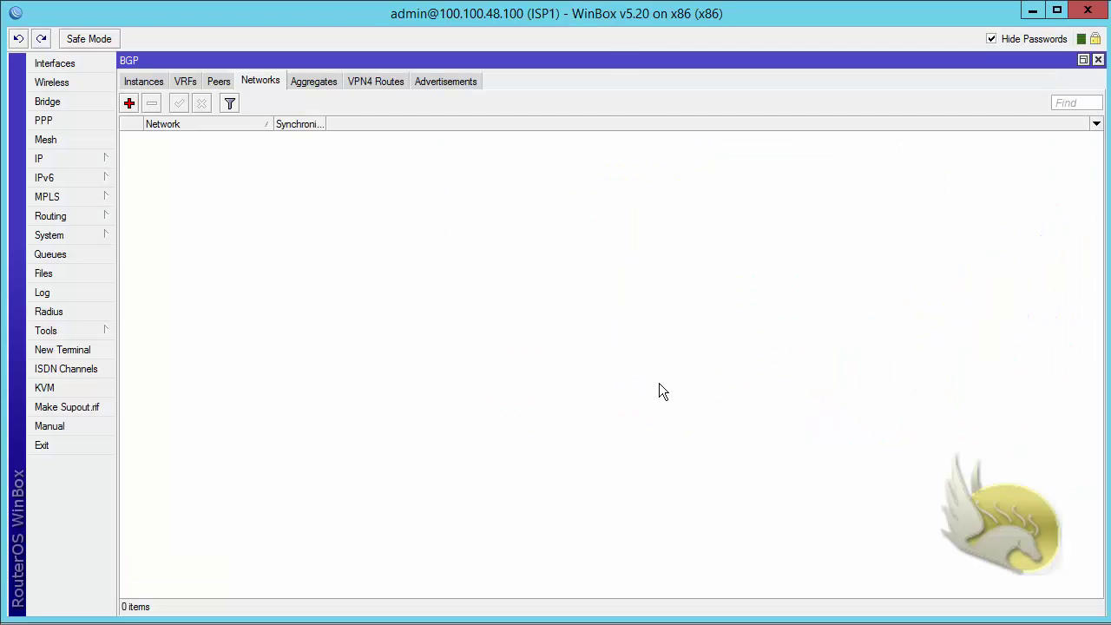
left_click(89, 162)
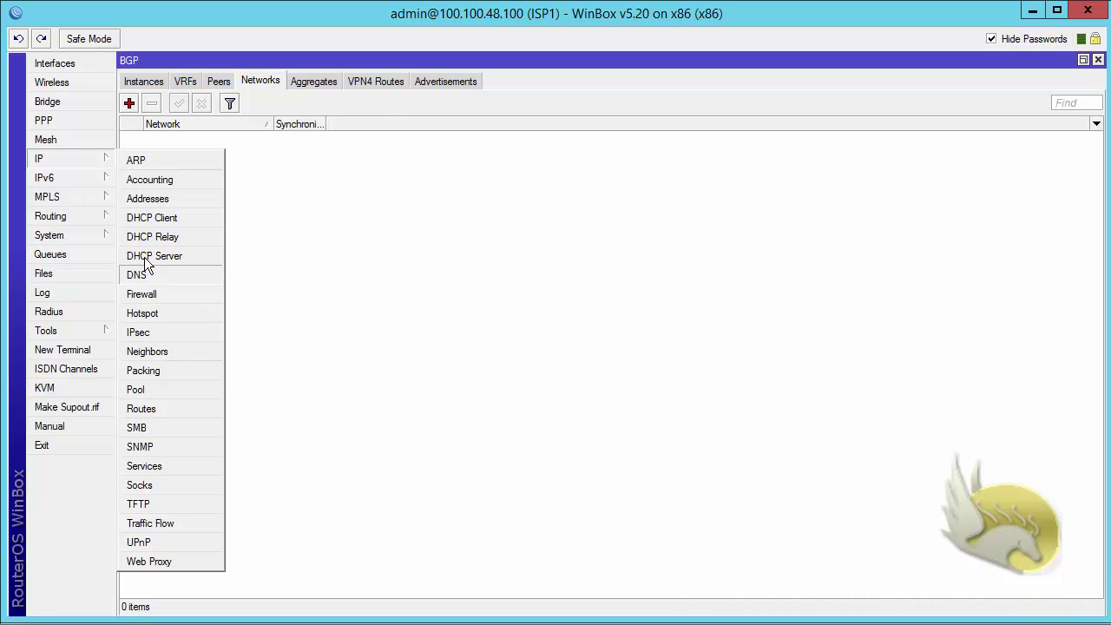
left_click(154, 199)
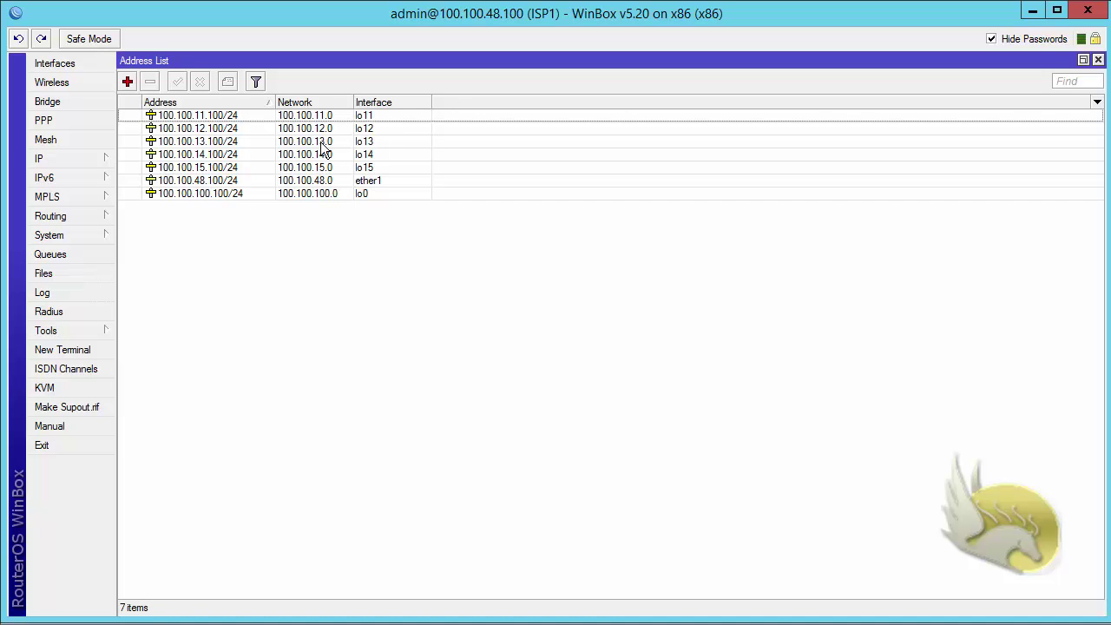
left_click(362, 117)
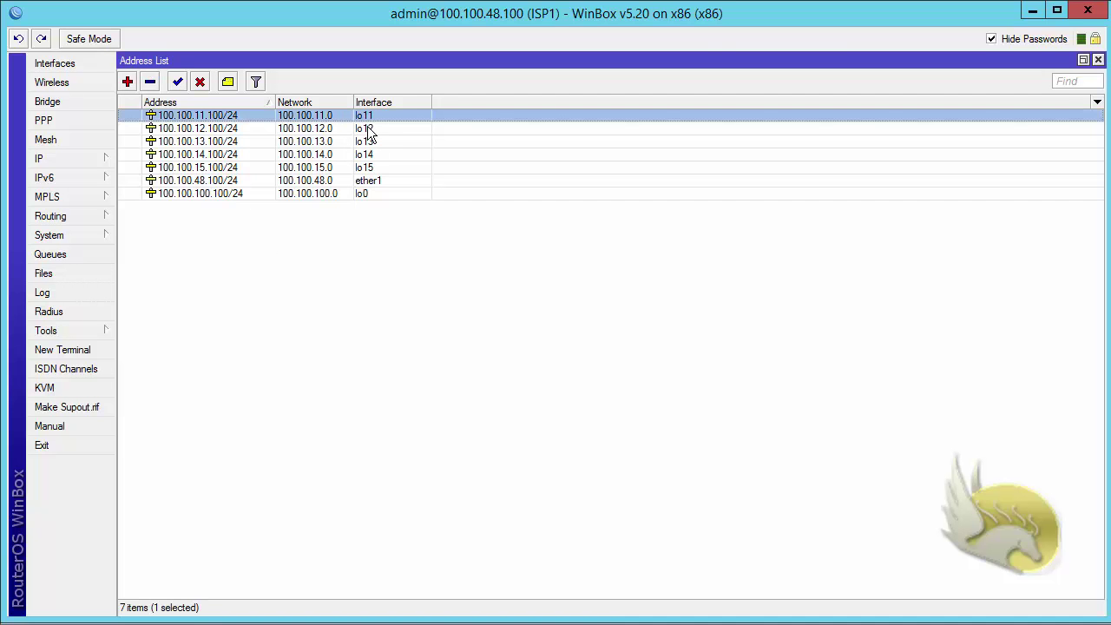
left_click(375, 169, "shift")
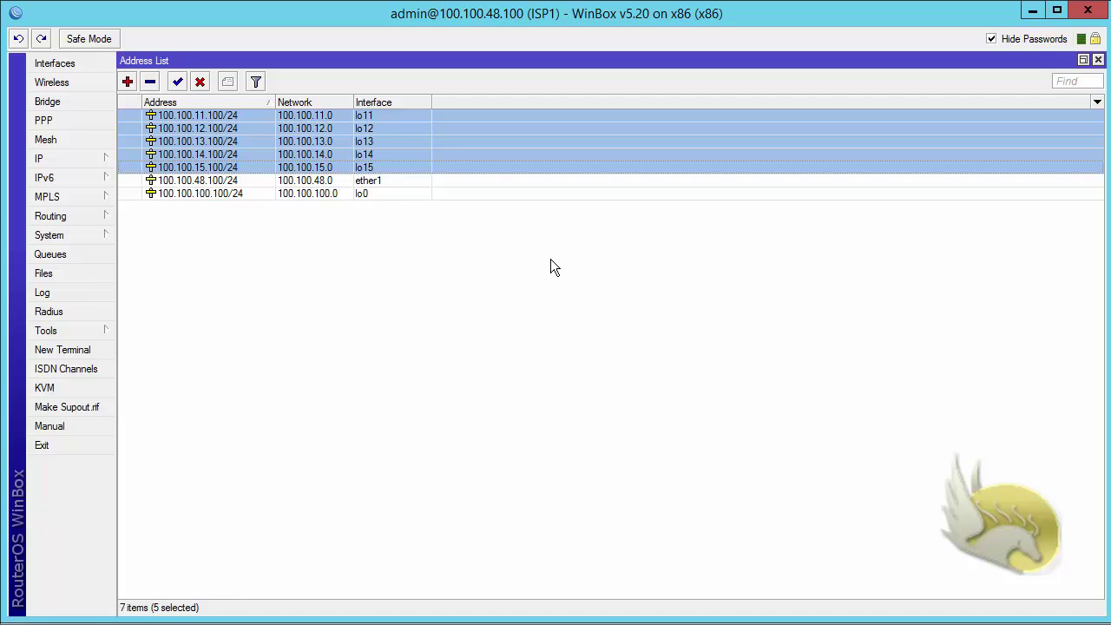
left_click(1098, 59)
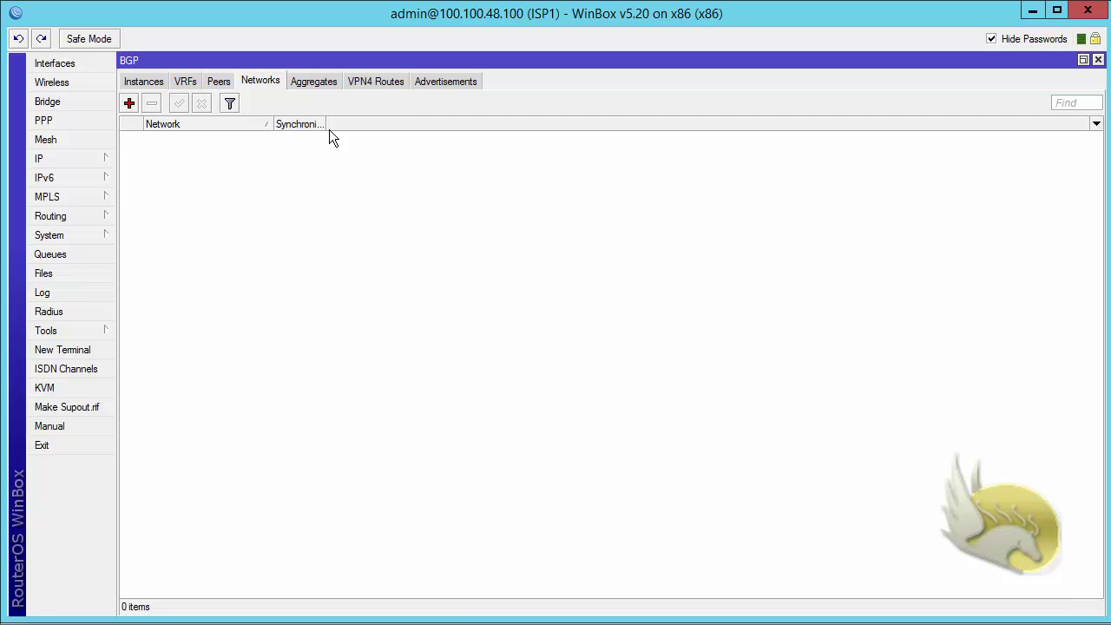
Step: Widen the Synchronize column of the BGP networks and review ISP1's routes for 100.100.11.0/24 through 100.100.15.0/24
left_click_drag(327, 121, 373, 120)
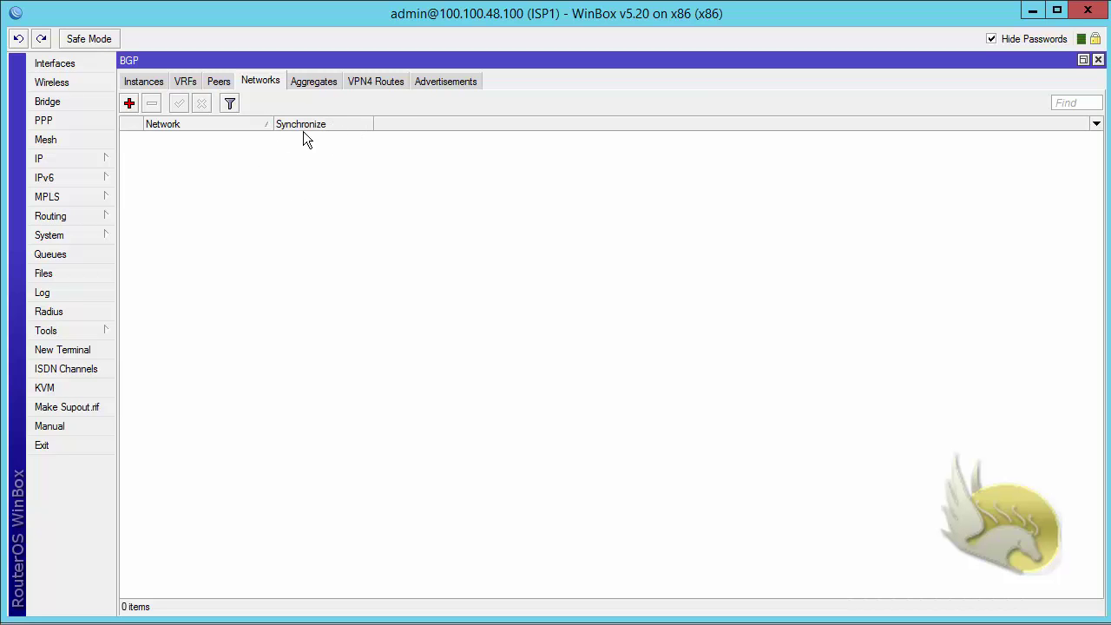
left_click(89, 159)
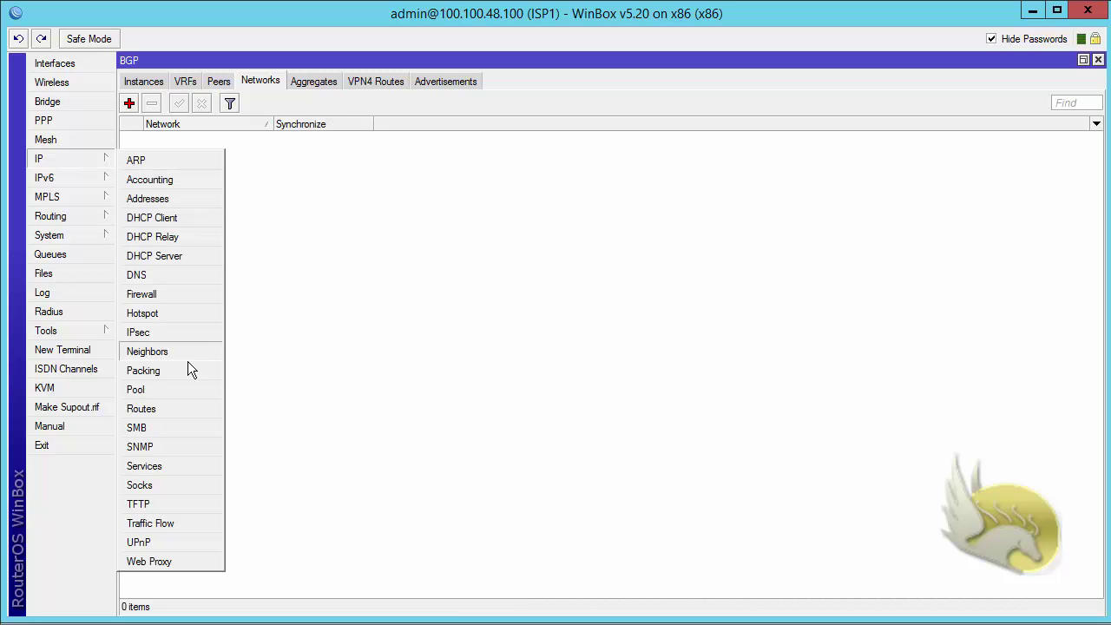
left_click(188, 408)
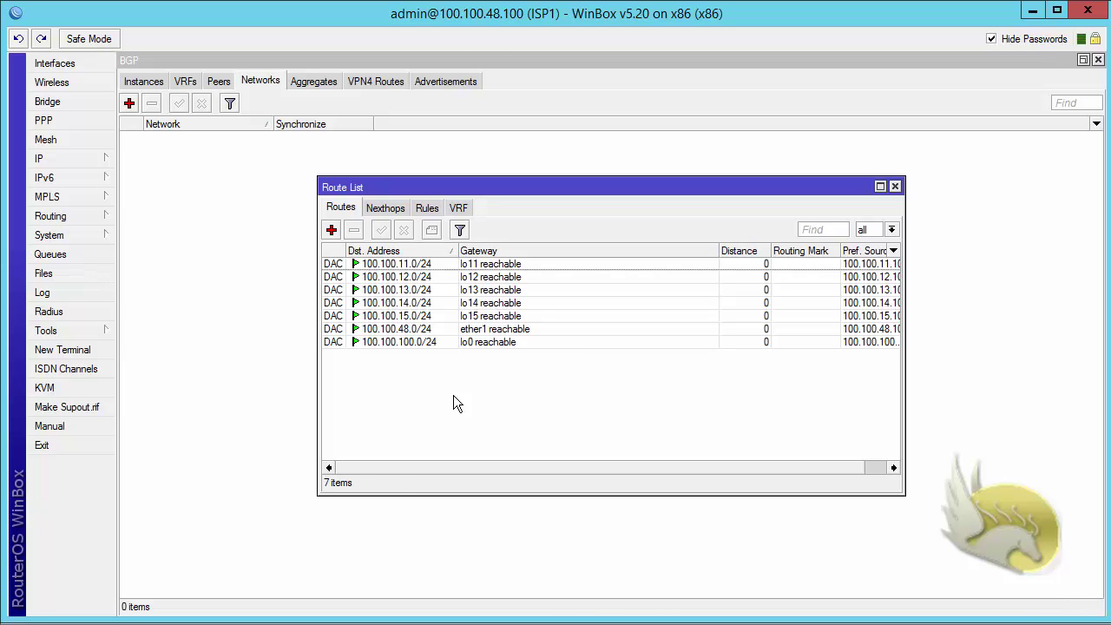
left_click(413, 265)
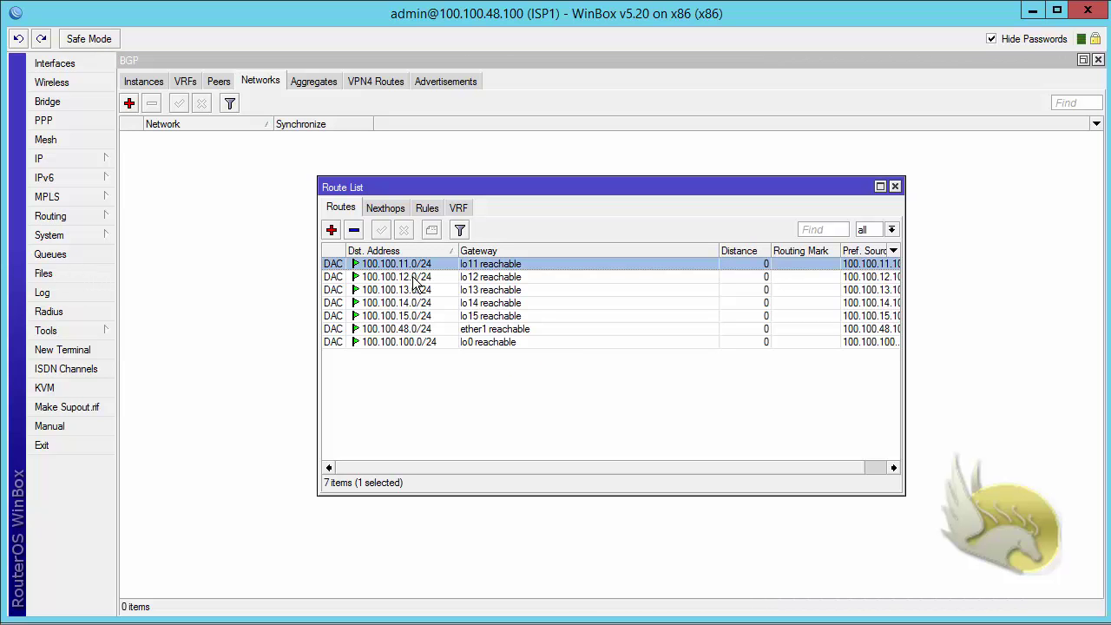
left_click(425, 317, "shift")
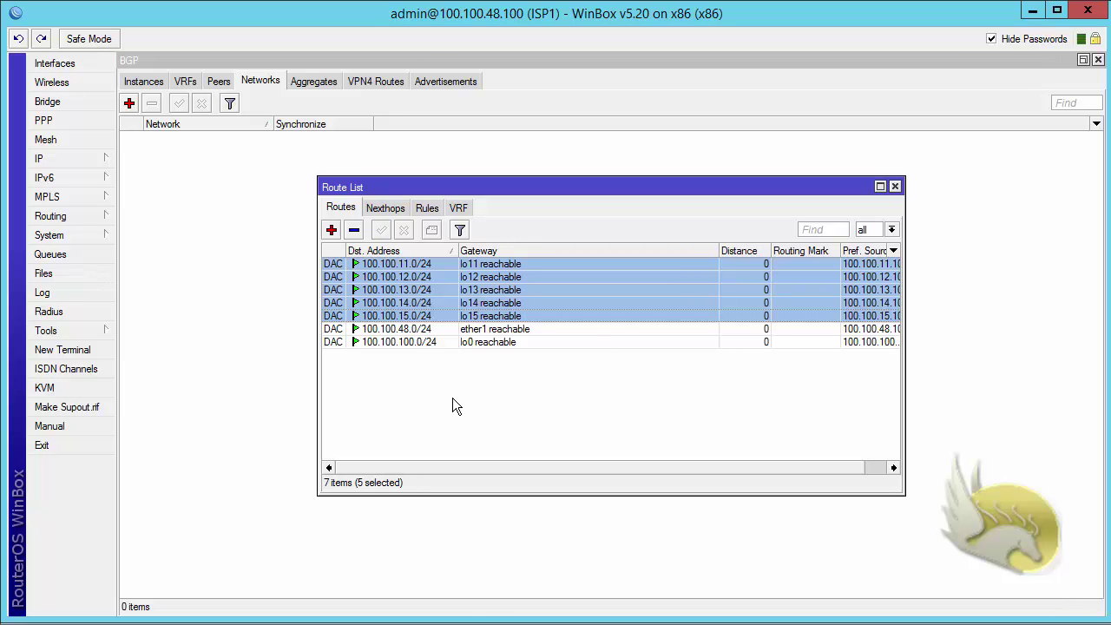
left_click(895, 186)
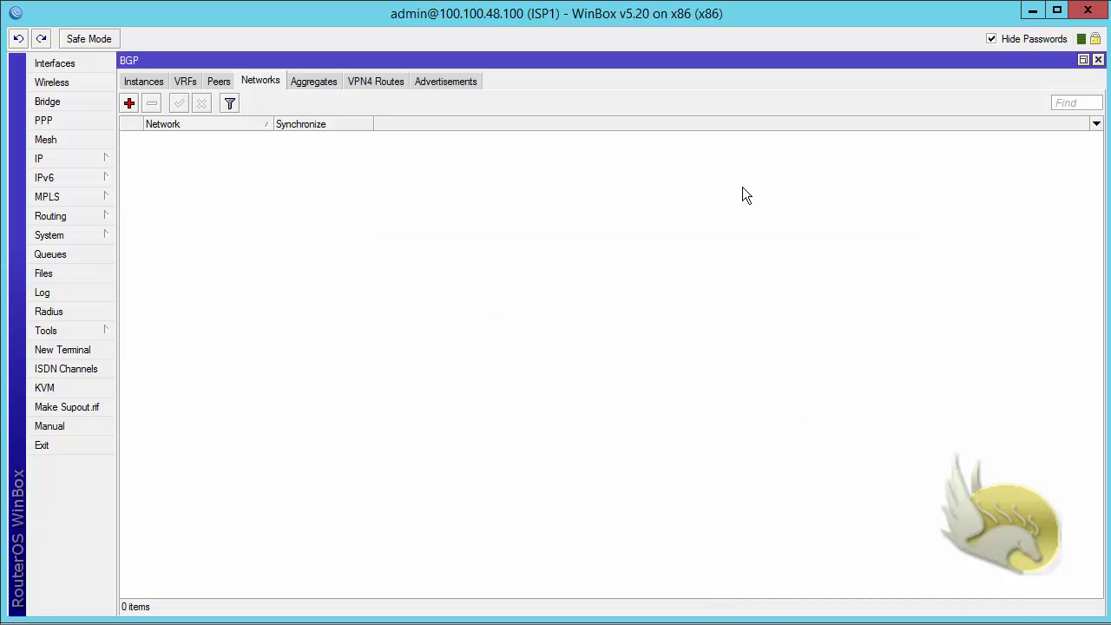
Step: Add the BGP network 100.100.11.0/24 on ISP1 without synchronization
left_click(128, 102)
type("100")
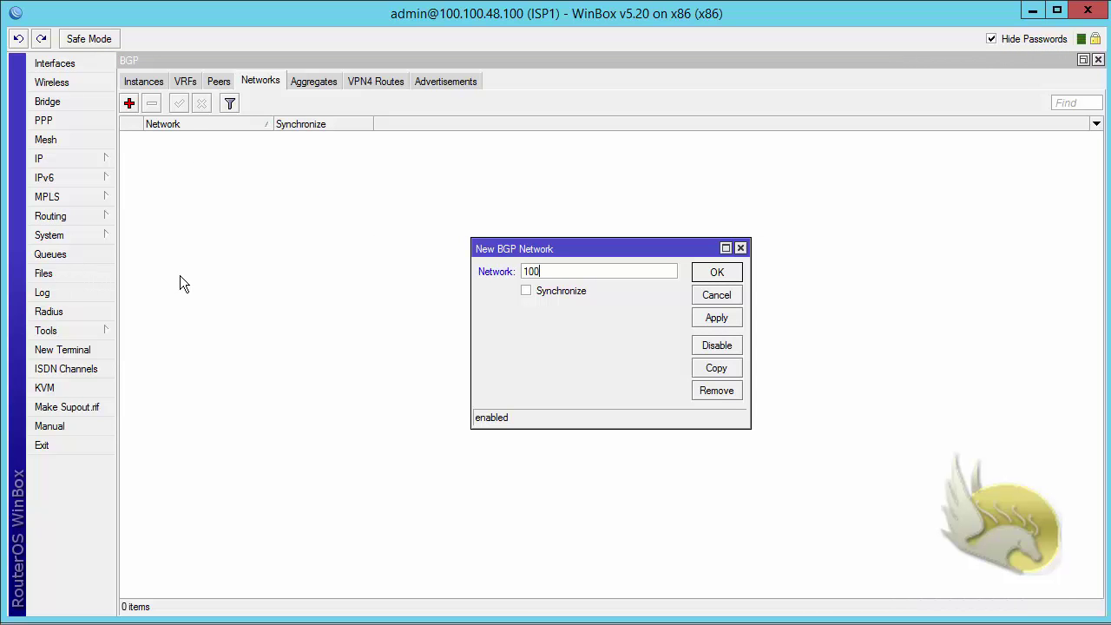
type(".100.11.0/24")
left_click(703, 275)
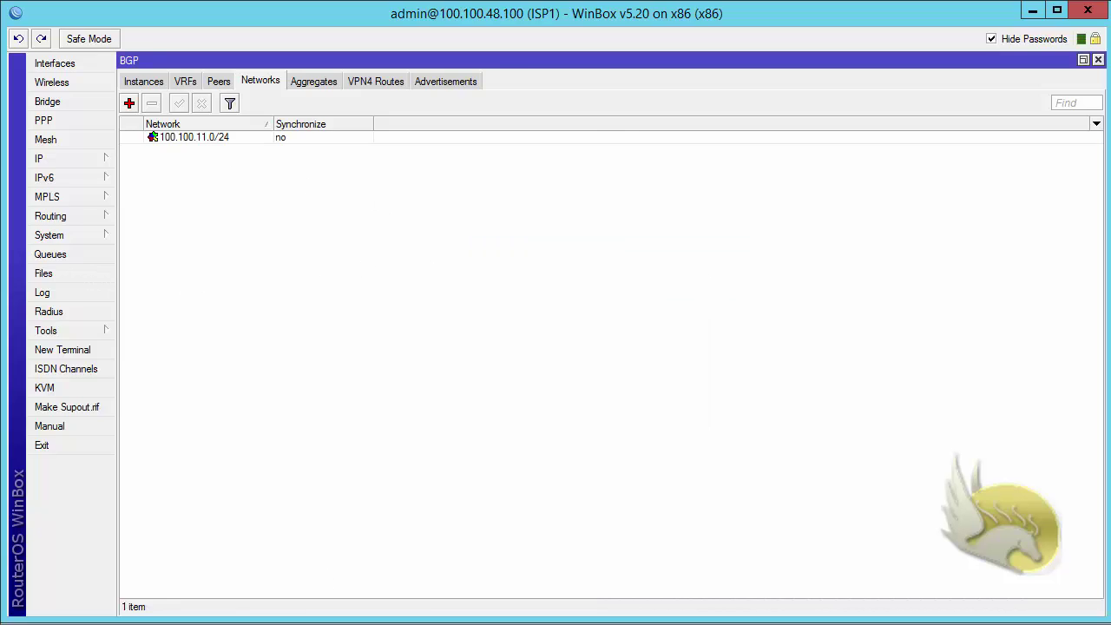
Step: Switch to R4's WinBox session and examine the route type of 100.100.11.0/24 in its route list
key("alt+Tab")
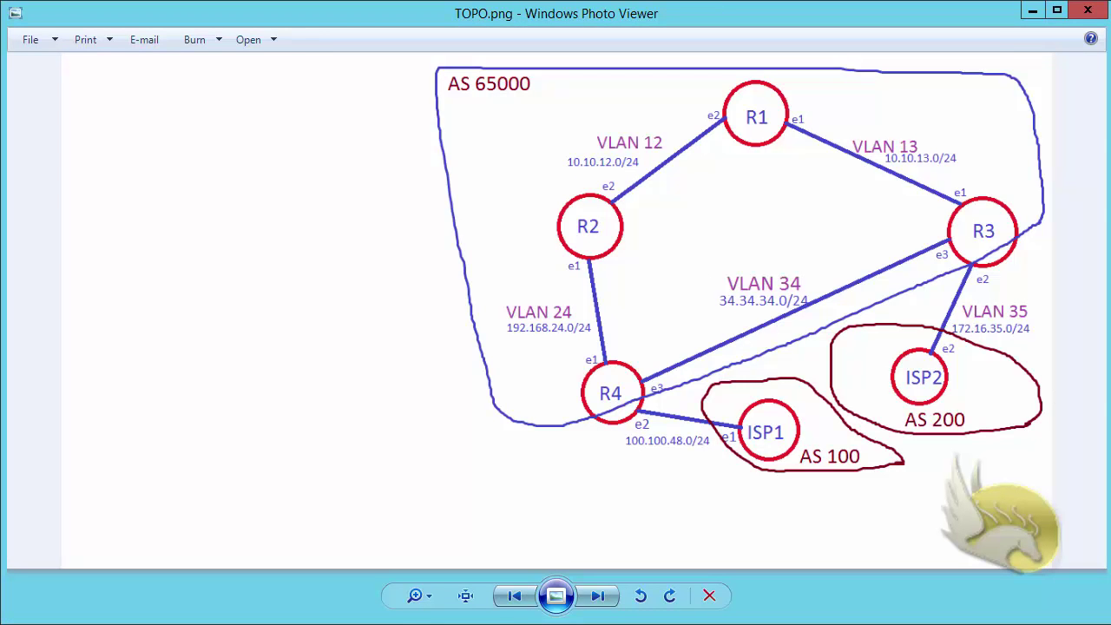
key("alt+Tab")
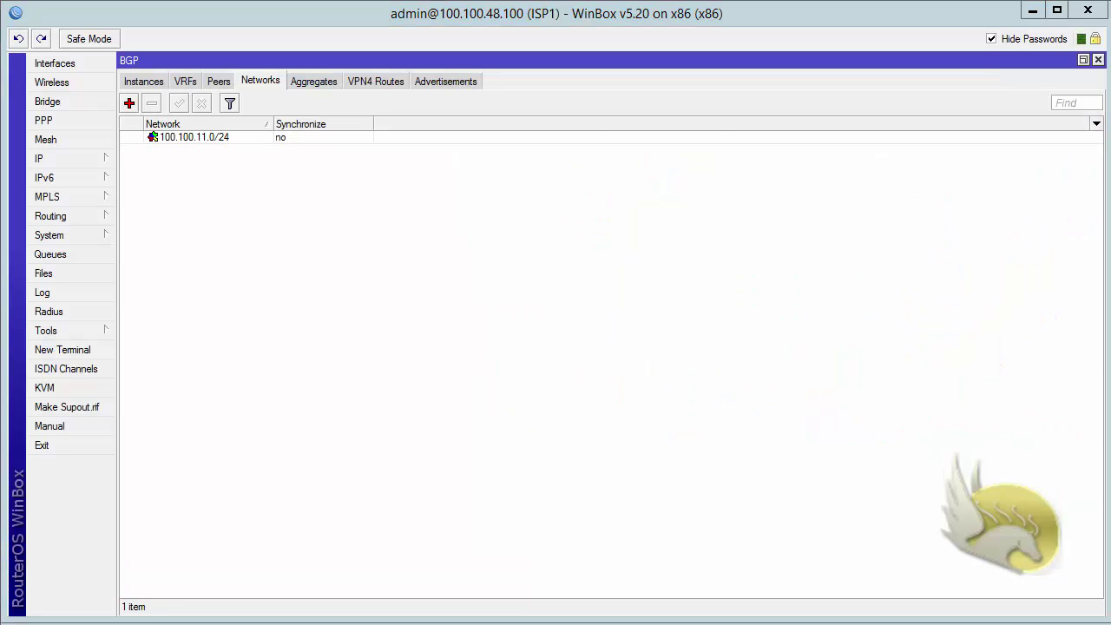
key("alt+Tab")
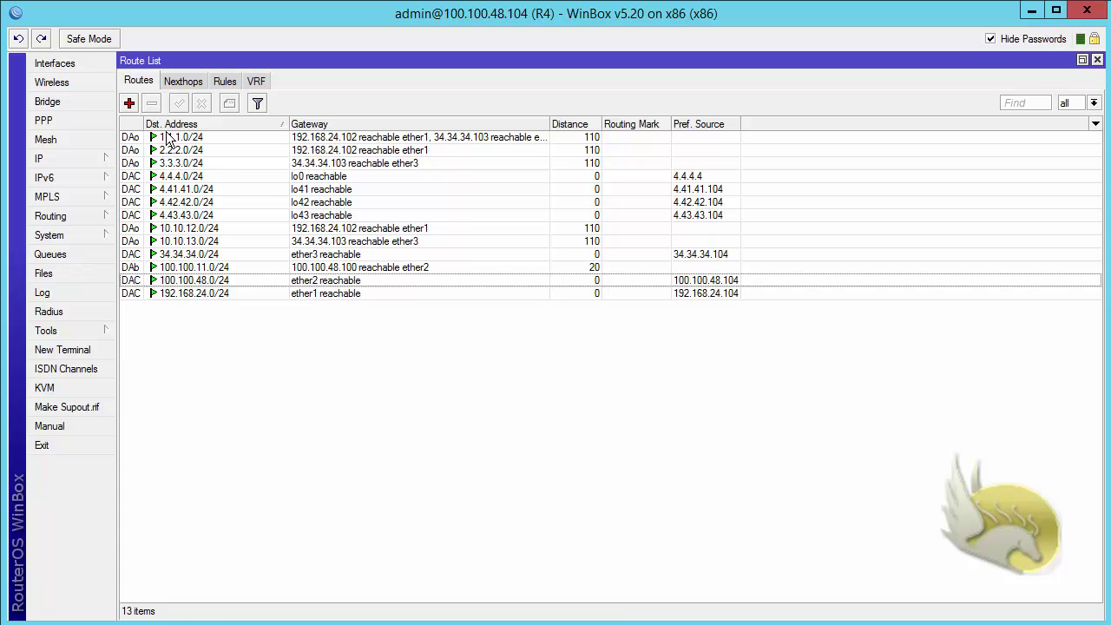
left_click(223, 268)
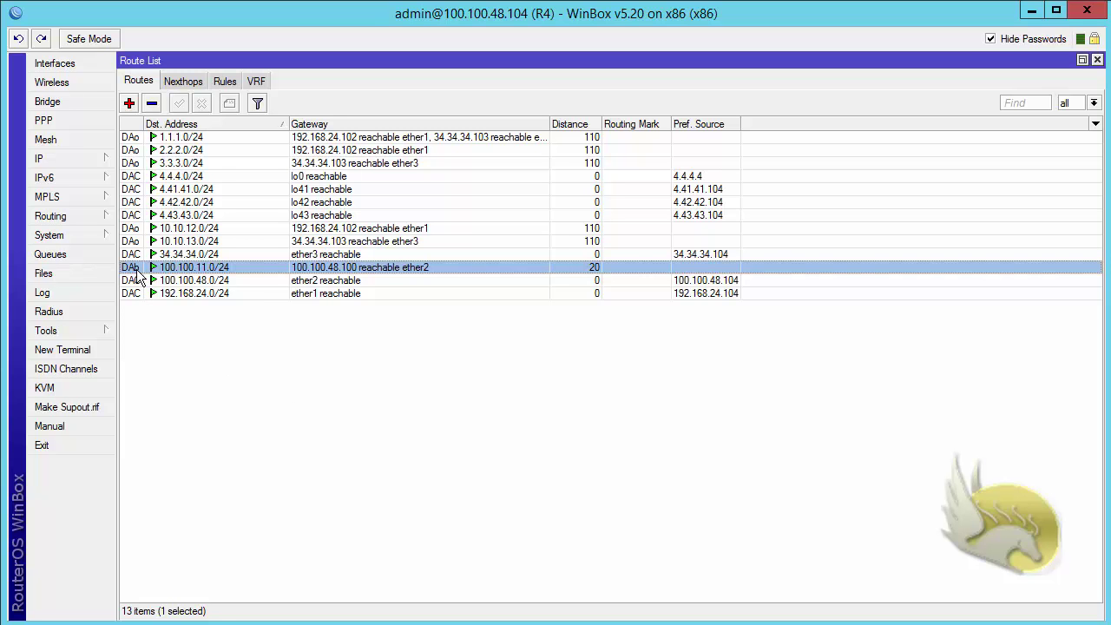
mouse_move(137, 274)
Step: Ping 100.100.11.100 from R4, then stop the test and close the Ping tool
left_click(92, 327)
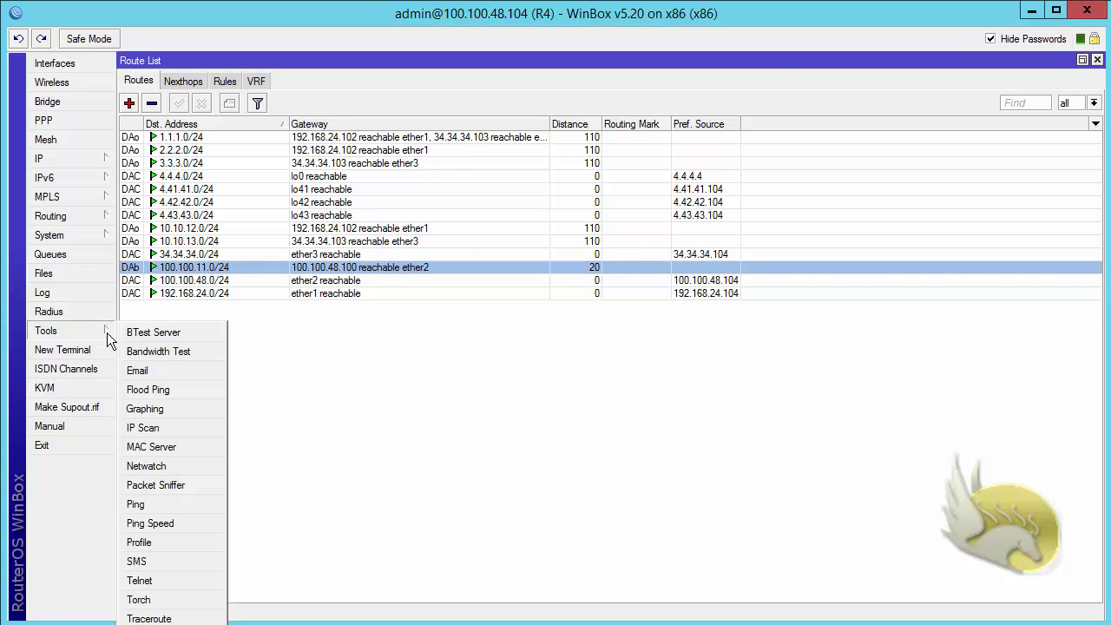
left_click(163, 502)
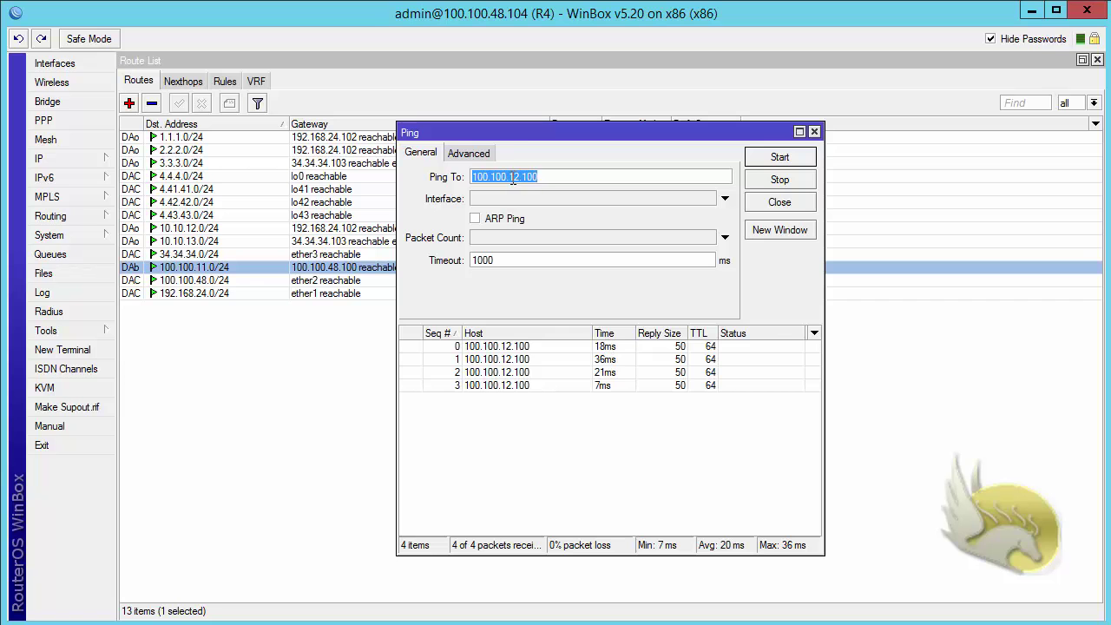
left_click_drag(513, 178, 519, 180)
type("1")
left_click(777, 159)
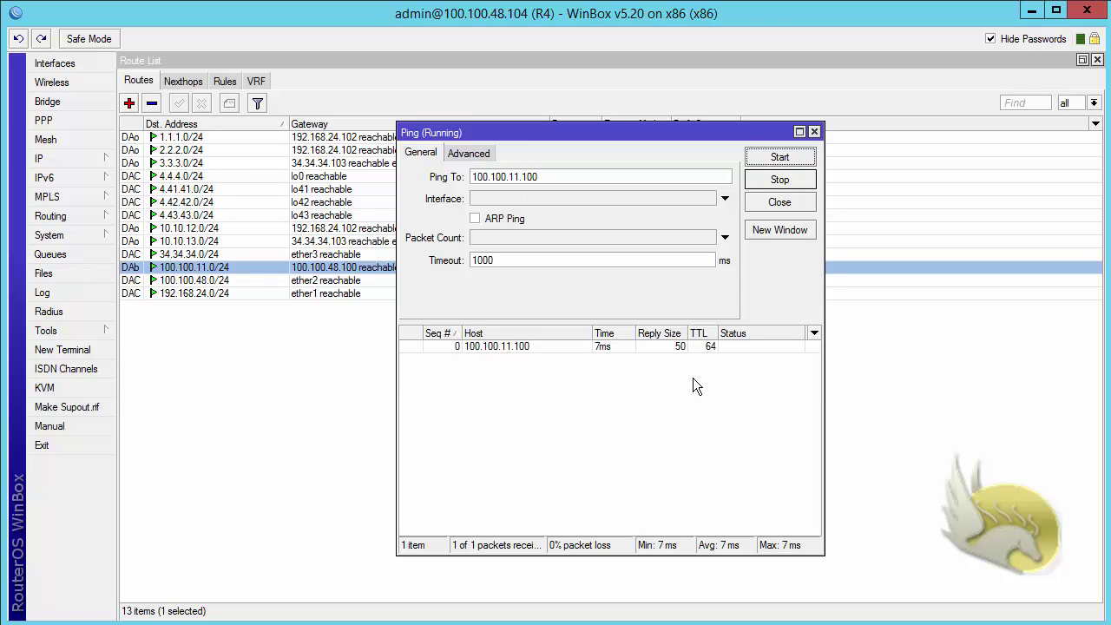
left_click(764, 182)
left_click(764, 203)
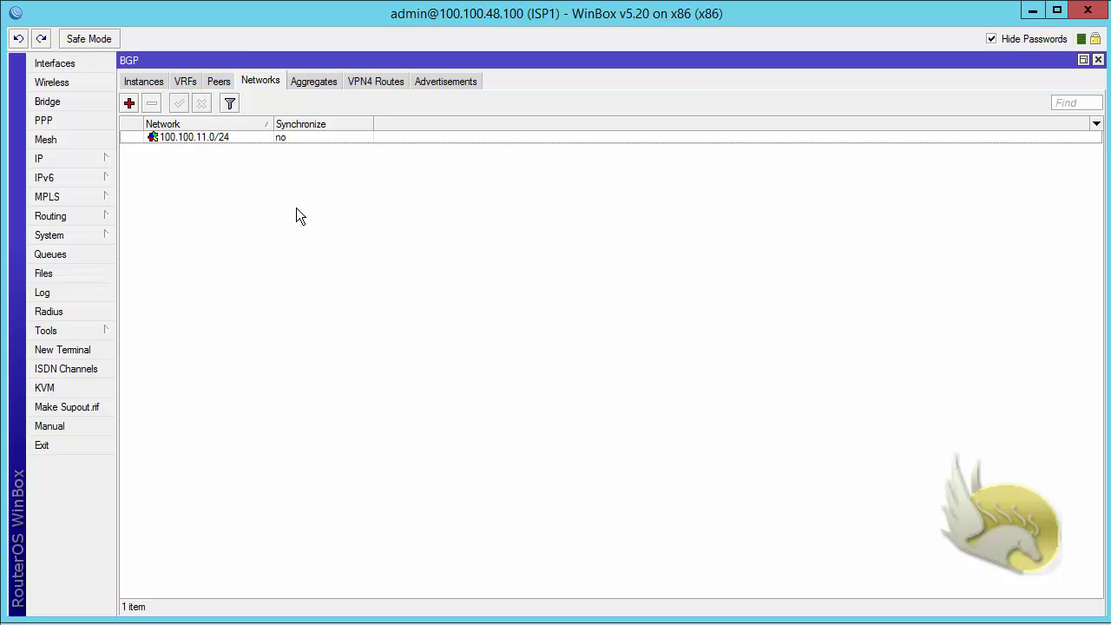
Step: Add the BGP network 100.100.12.100/32 on ISP1 and check its route in R4's route list
left_click(129, 102)
type("100.10")
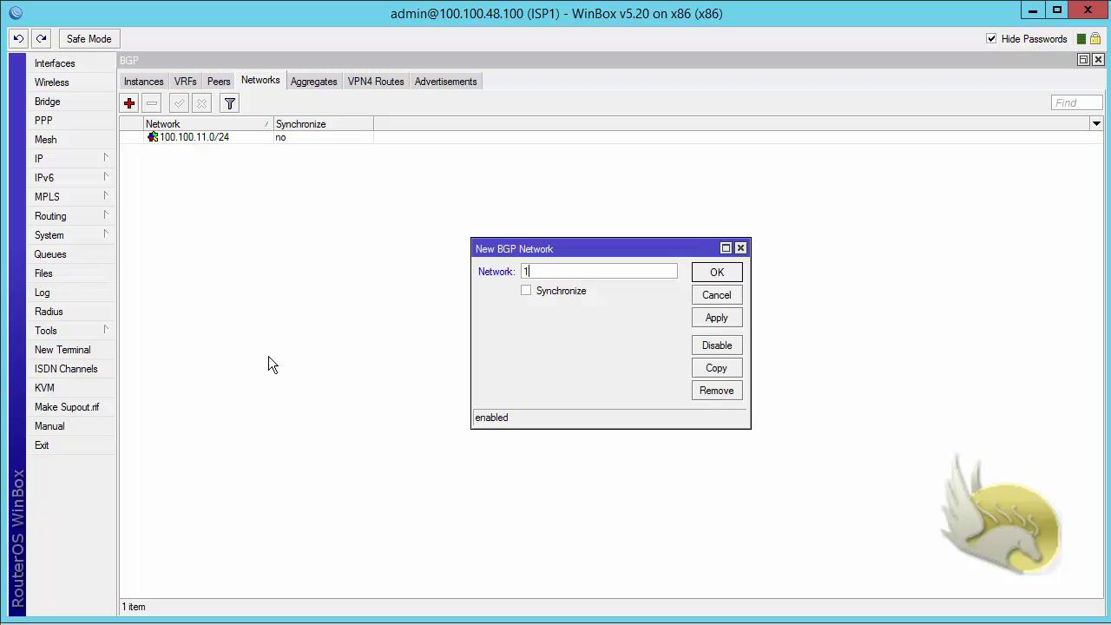
type("0.12.100/32")
double_click(607, 273)
left_click(633, 276)
left_click(705, 278)
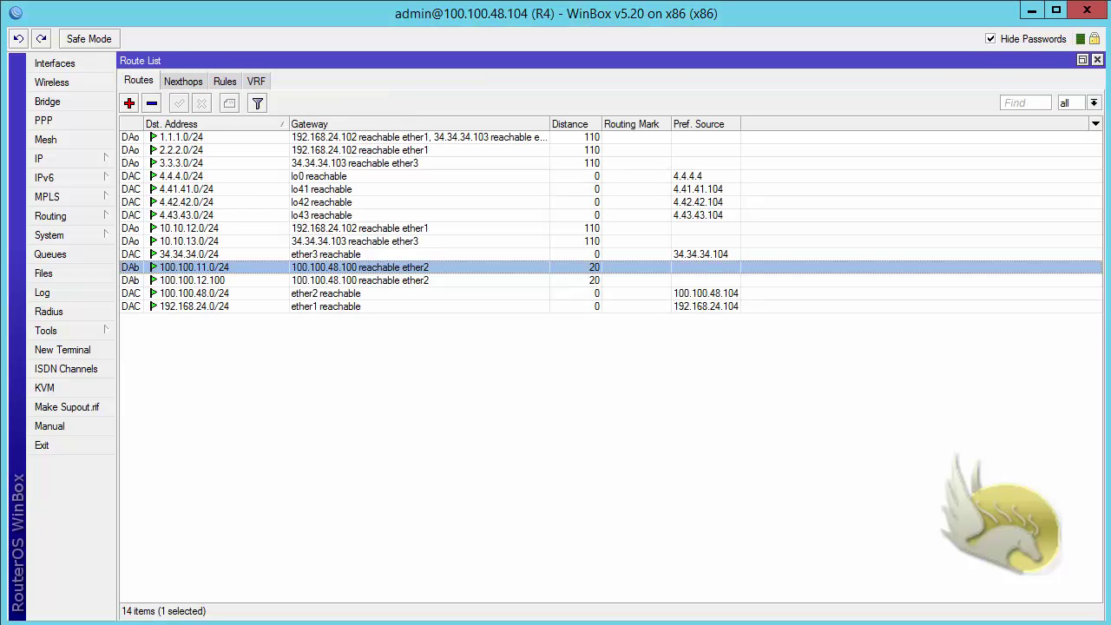
left_click(201, 280)
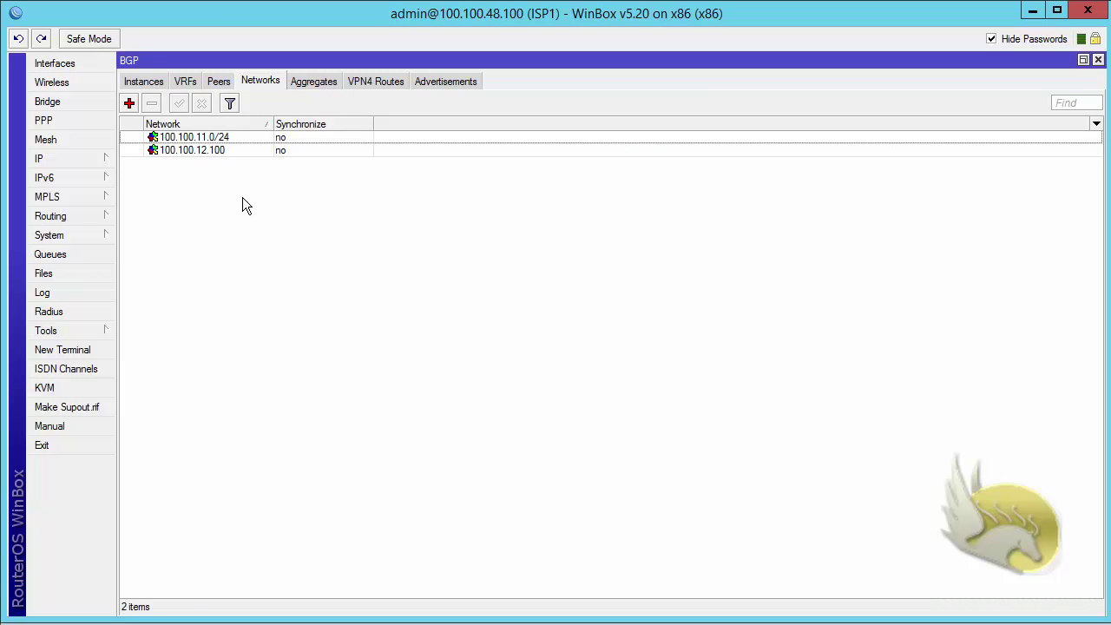
Step: Change ISP1's BGP network 100.100.12.100 to 100.100.12.0/24, copying the new value before saving
double_click(215, 151)
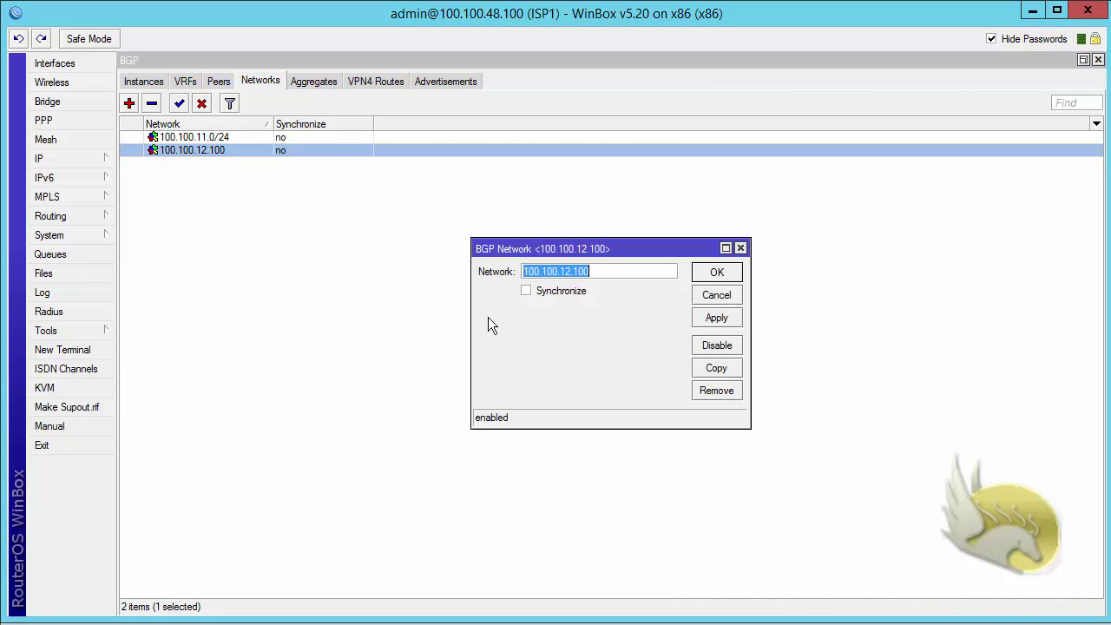
left_click_drag(599, 271, 574, 272)
type("0")
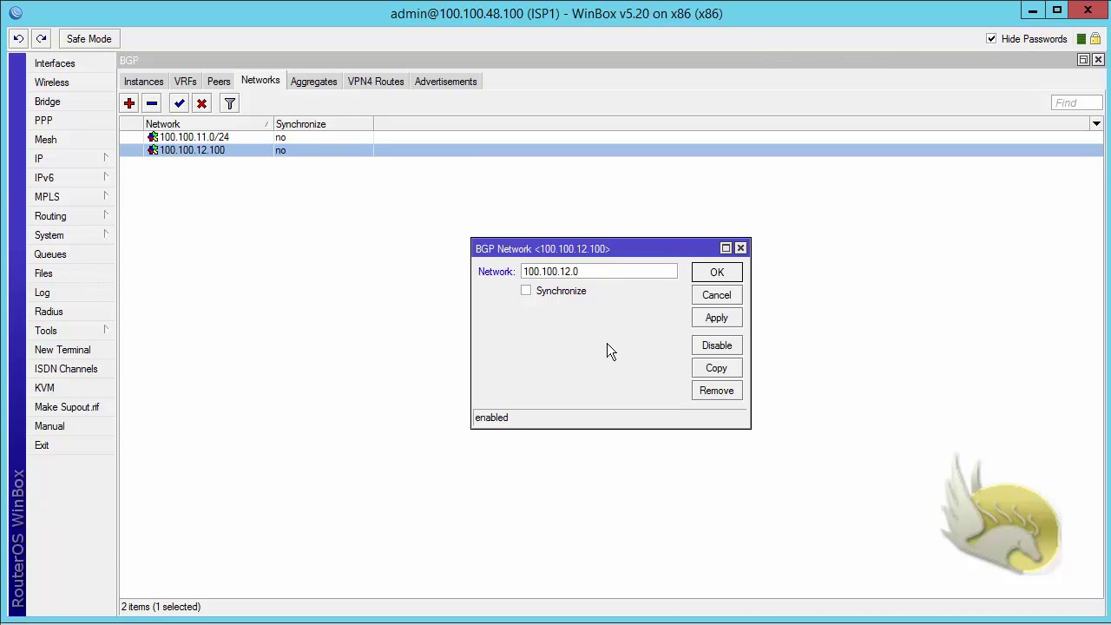
type("/24")
left_click_drag(605, 271, 487, 275)
key("ctrl+c")
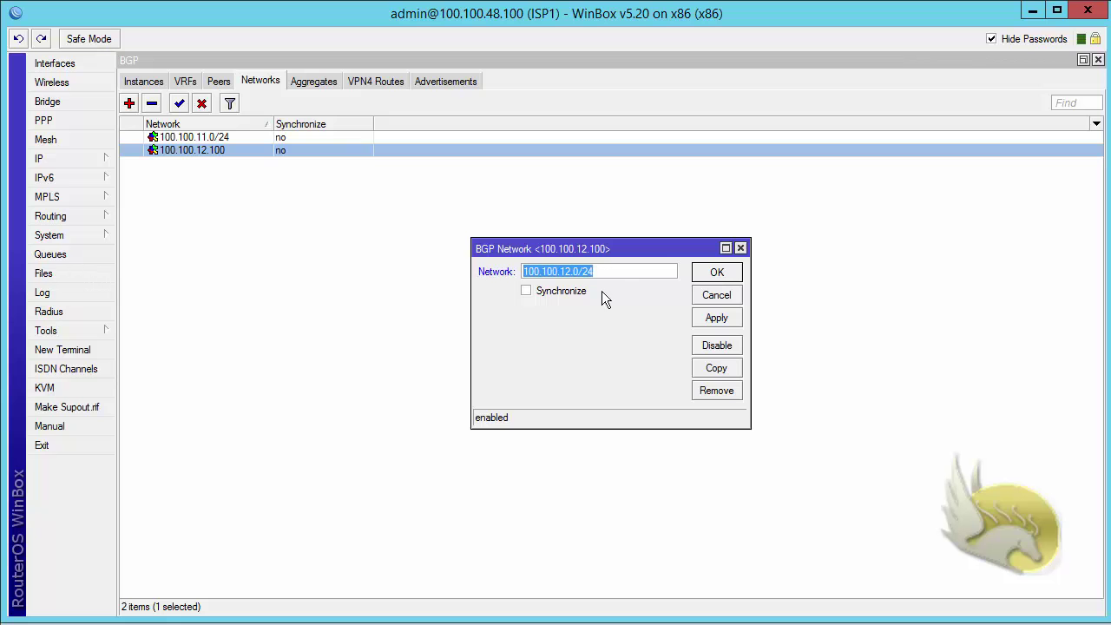
left_click(717, 271)
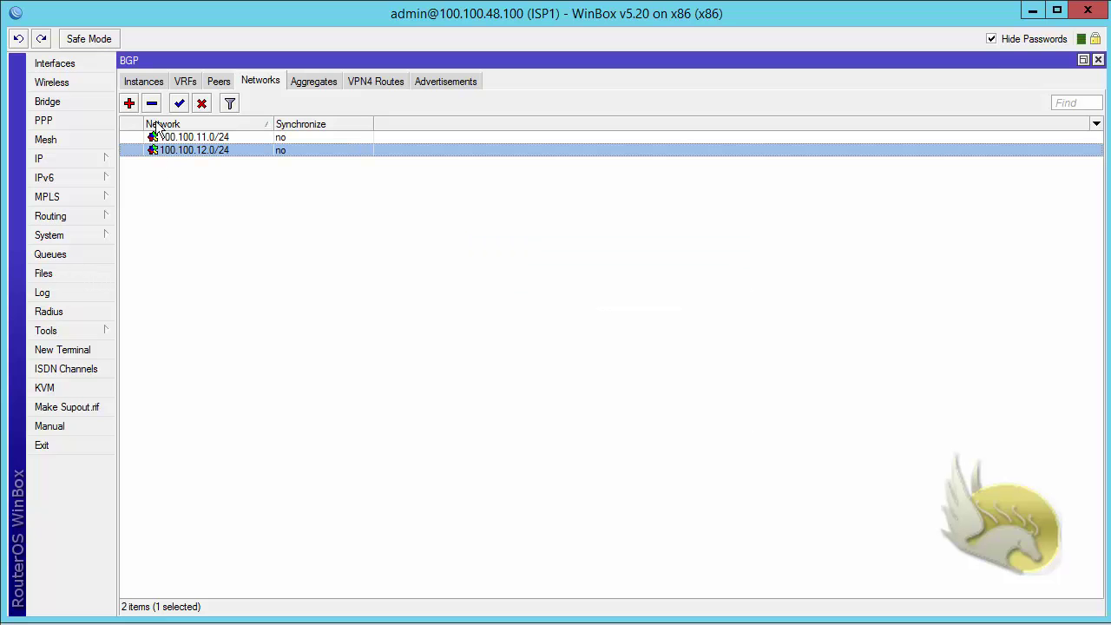
Step: Add the BGP network 100.100.13.0/24 on ISP1, reusing the copied network address
left_click(129, 103)
key("ctrl+v")
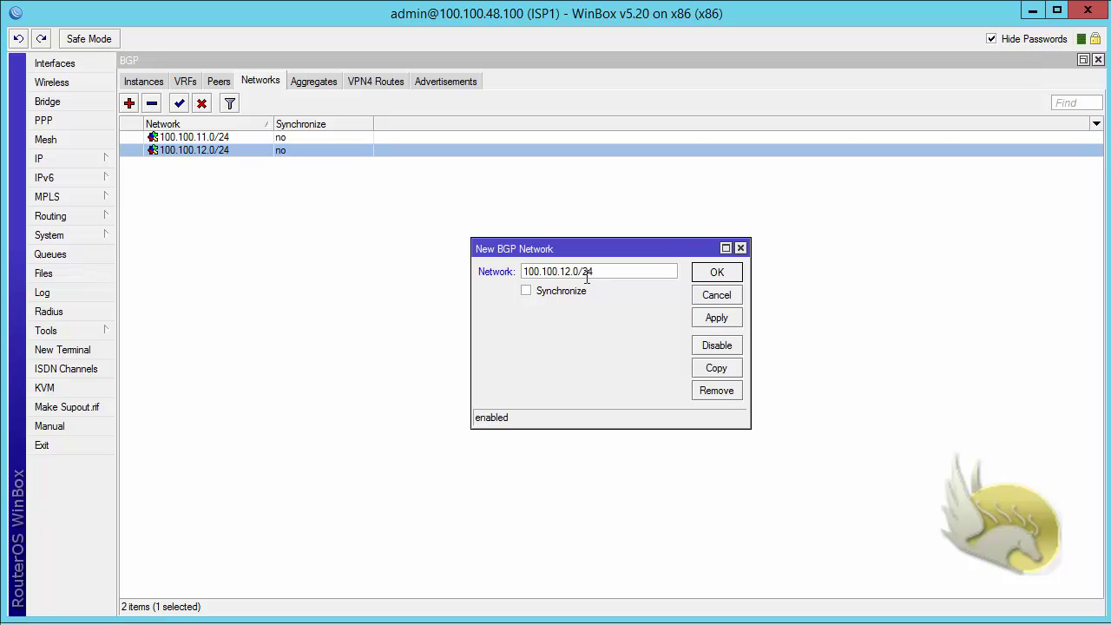
left_click(568, 272)
type("3")
left_click(717, 272)
Step: Add the BGP network 100.100.14.0/24 on ISP1, reusing the copied network address
left_click(129, 103)
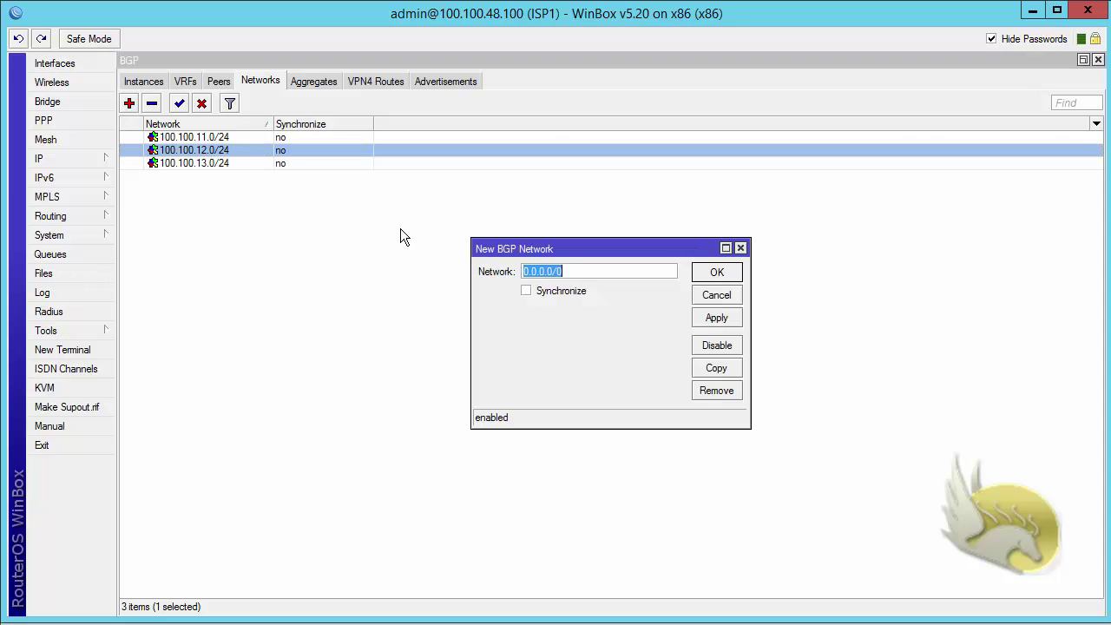
key("ctrl+v")
left_click_drag(563, 272, 571, 271)
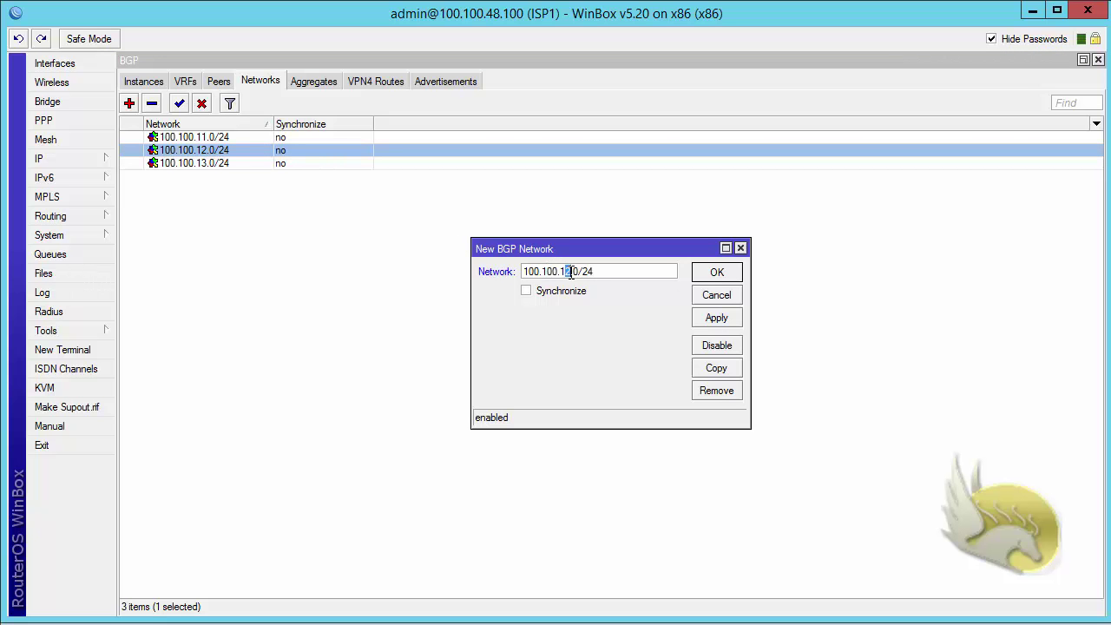
type("4")
left_click(717, 271)
Step: Add the BGP network 100.100.15.0/24 on ISP1, reusing the copied network address
left_click(128, 103)
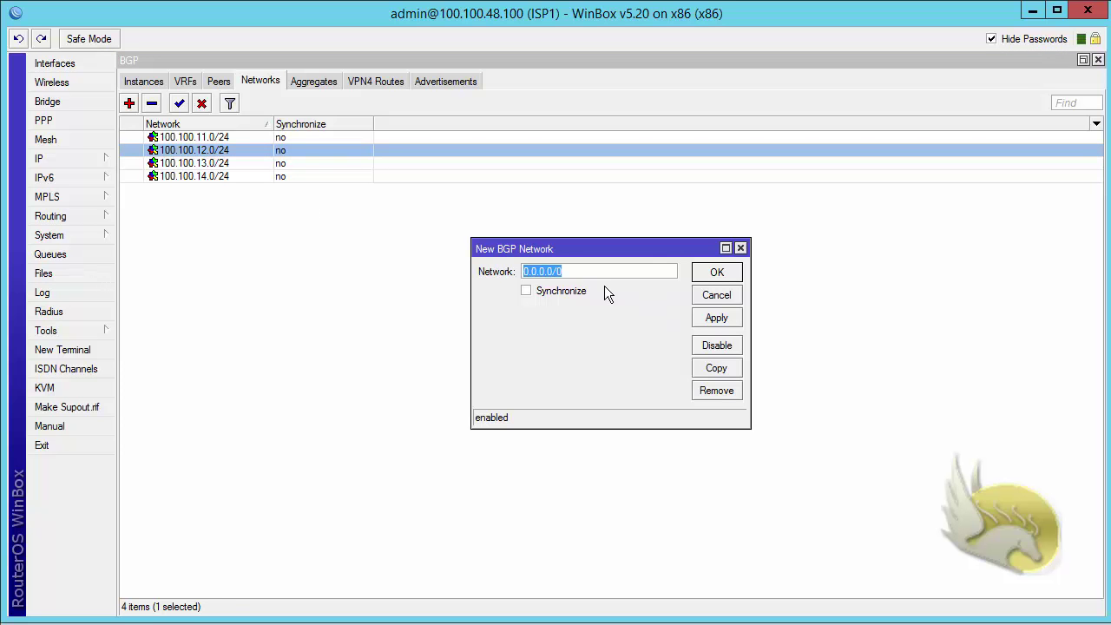
key("ctrl+v")
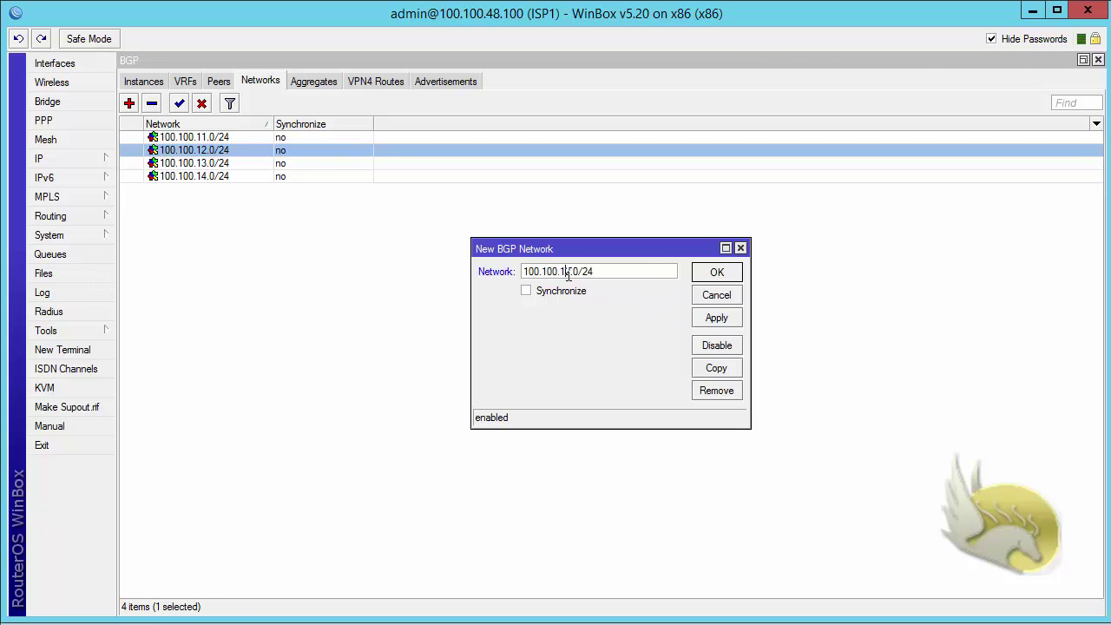
left_click_drag(565, 272, 571, 271)
type("5")
left_click(716, 272)
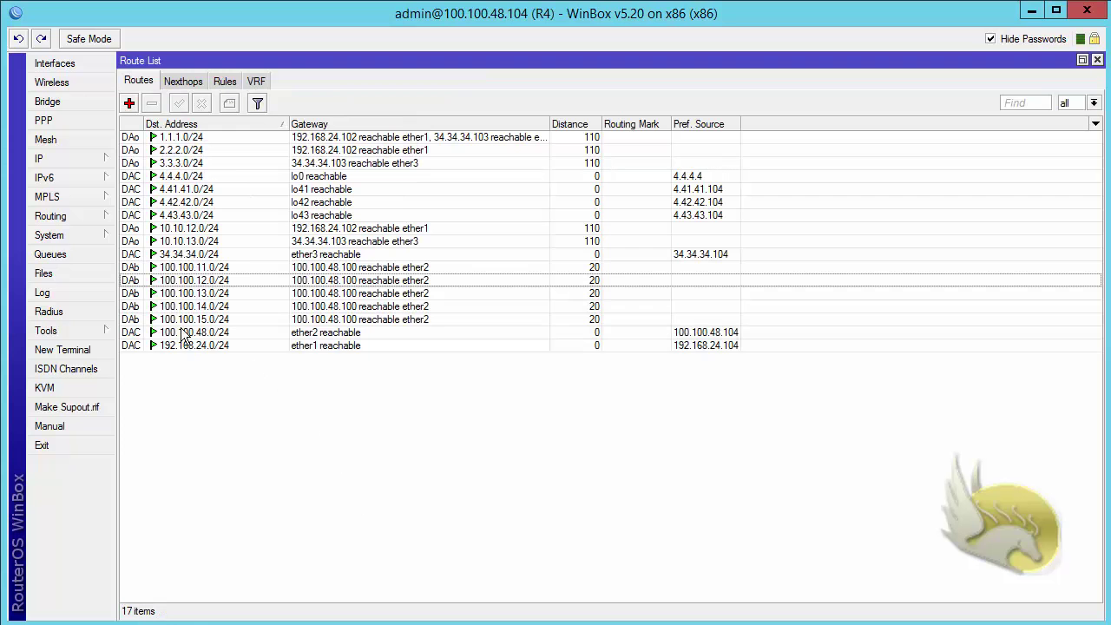
Step: Examine R4's BGP routes 100.100.11.0/24 through 100.100.15.0/24 and their distances by selecting them in the route list
left_click(574, 321)
left_click(575, 268)
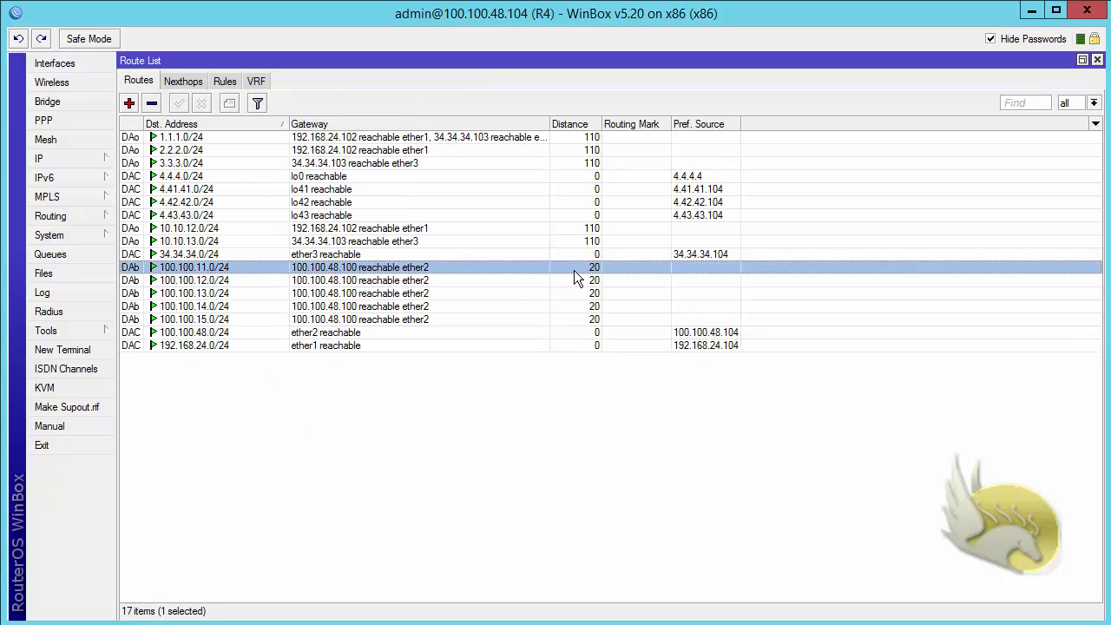
left_click(577, 318, "shift")
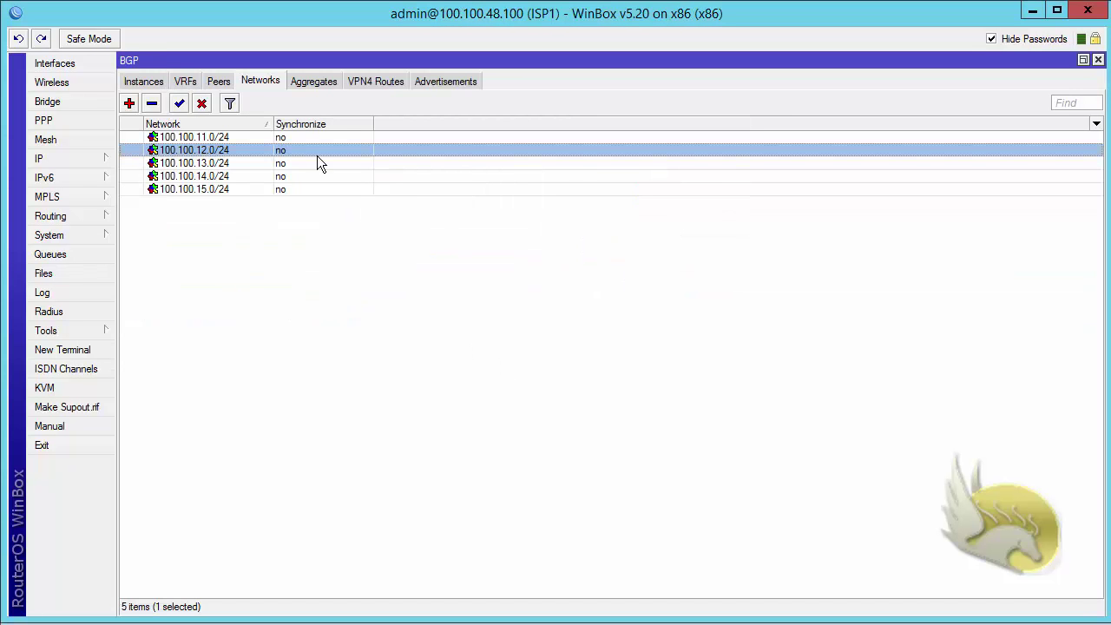
Step: Switch to ISP1 and review the prefixes its BGP advertises to peer R4
left_click(443, 81)
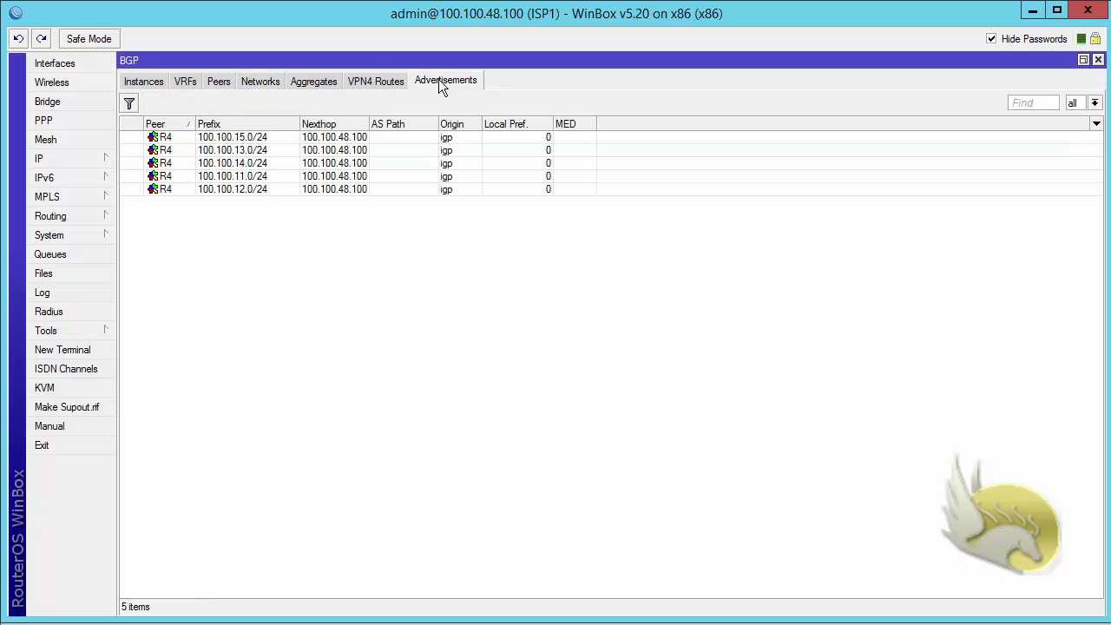
left_click(255, 140)
left_click(246, 190, "shift")
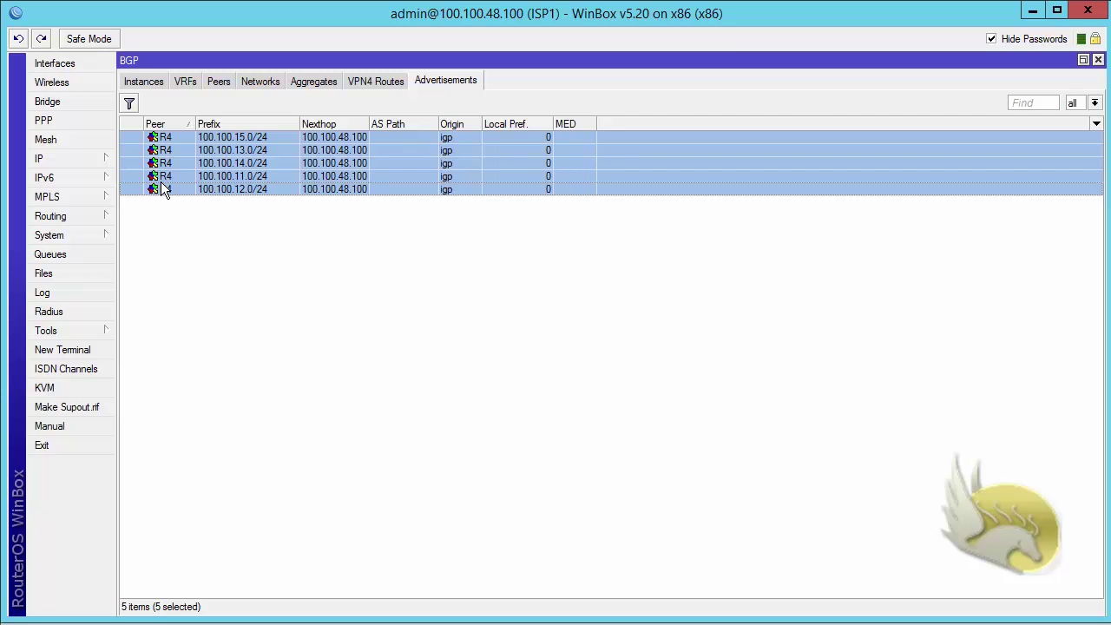
left_click(170, 204)
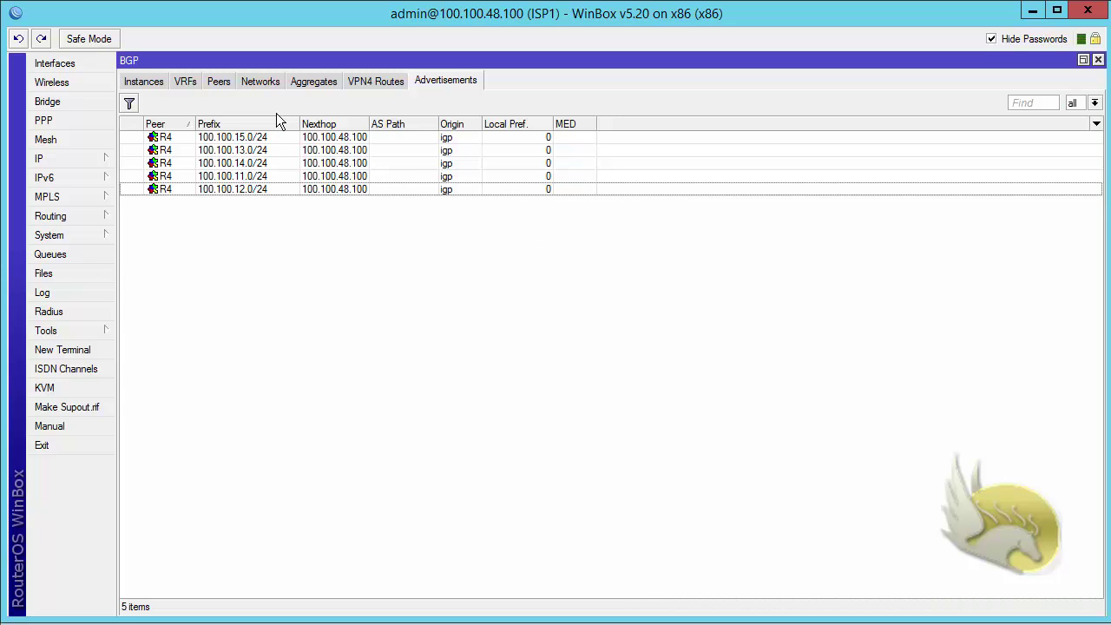
Step: Remove the BGP networks 100.100.11.0/24 through 100.100.15.0/24 from ISP1
left_click(261, 81)
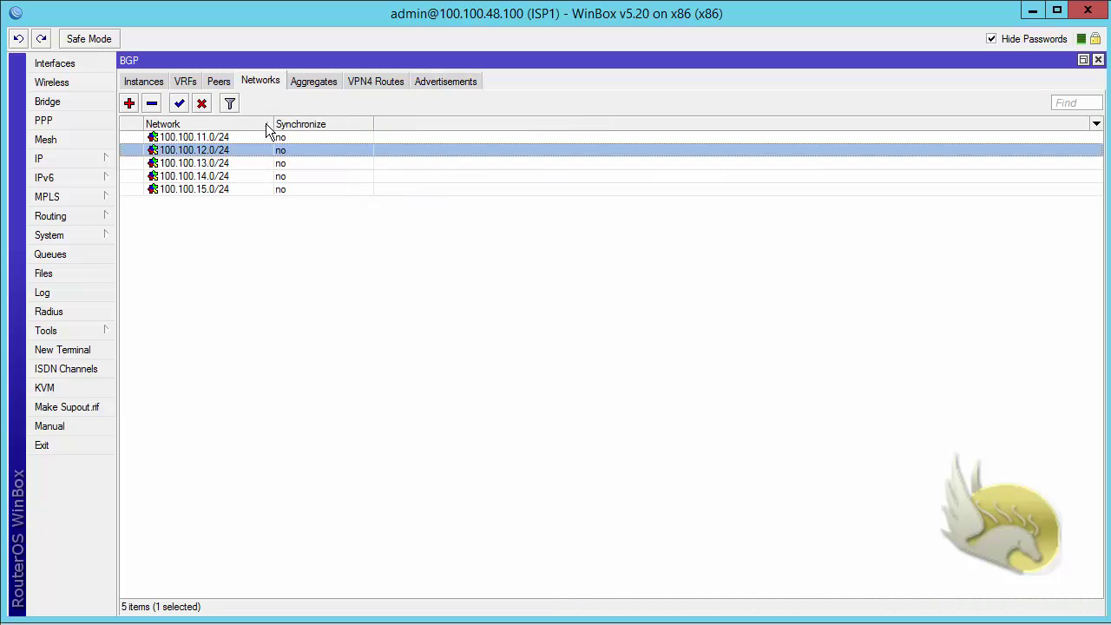
left_click(224, 198)
left_click(232, 190)
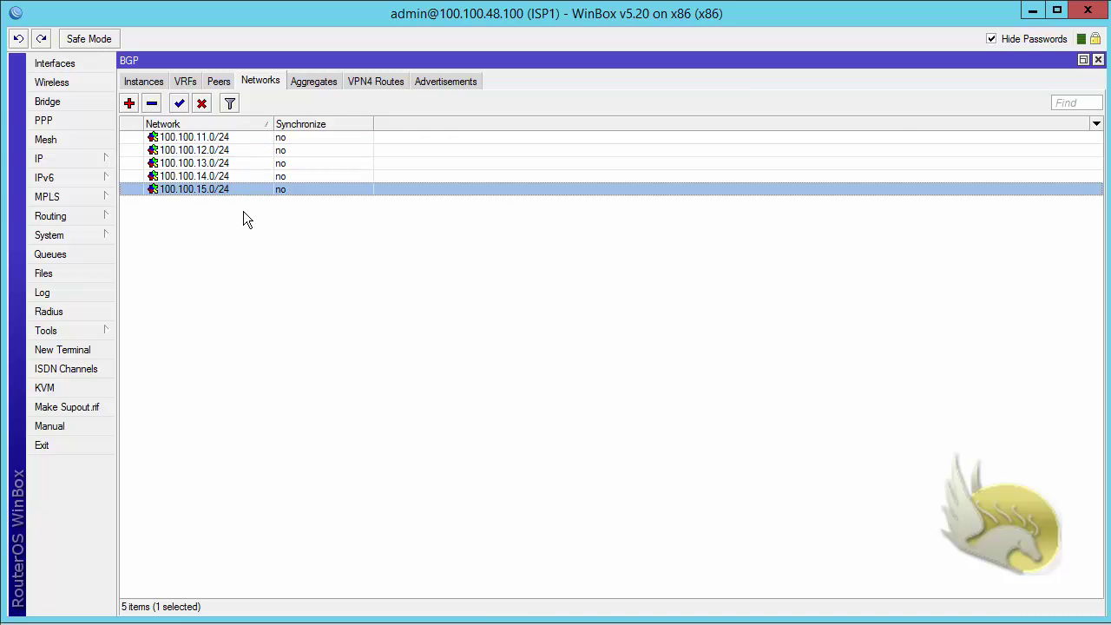
left_click(209, 138, "shift")
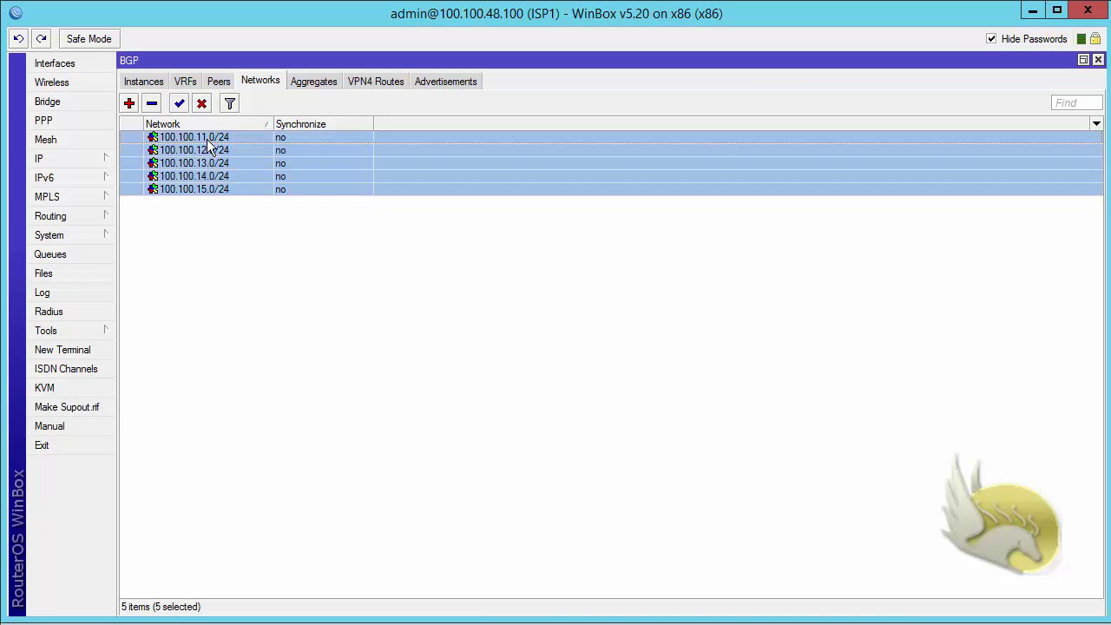
left_click(151, 103)
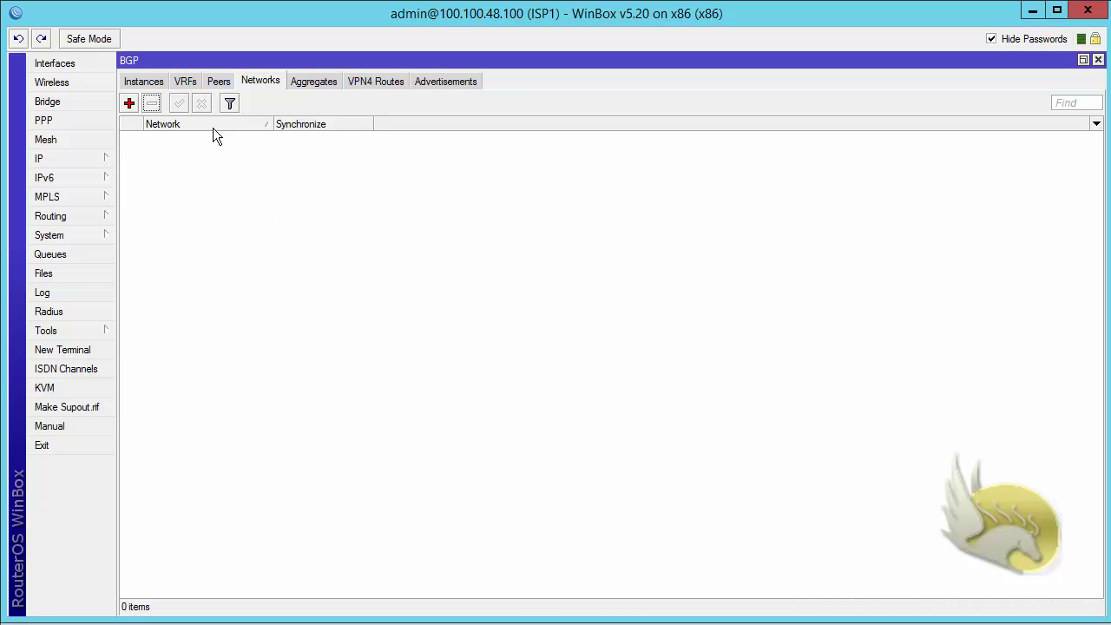
Step: Enable Redistribute Connected on ISP1's default BGP instance and save it
left_click(157, 81)
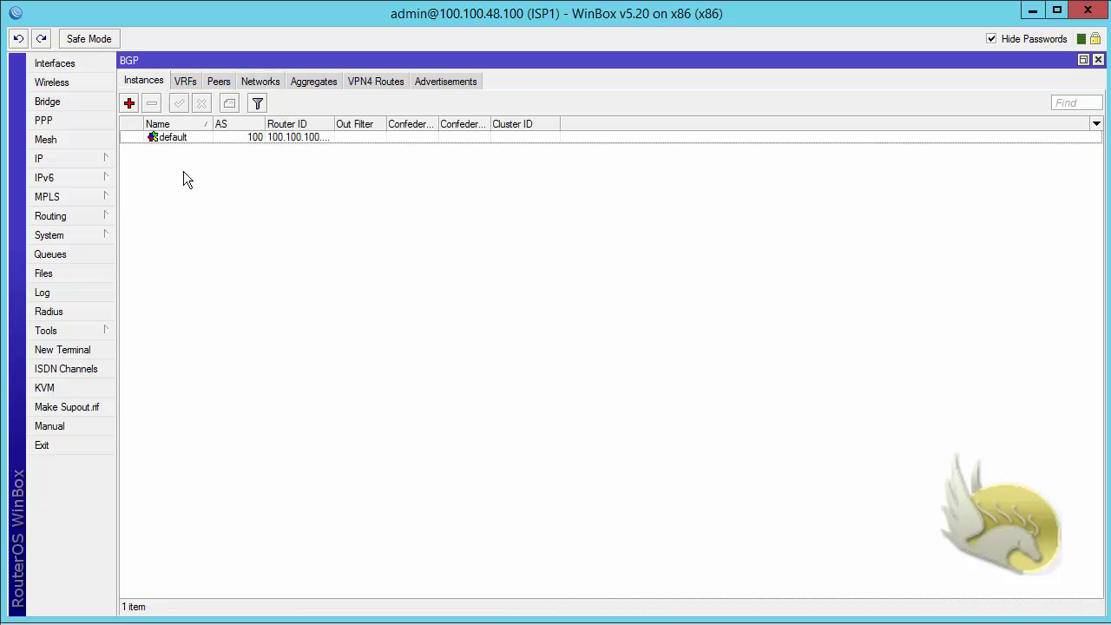
double_click(196, 140)
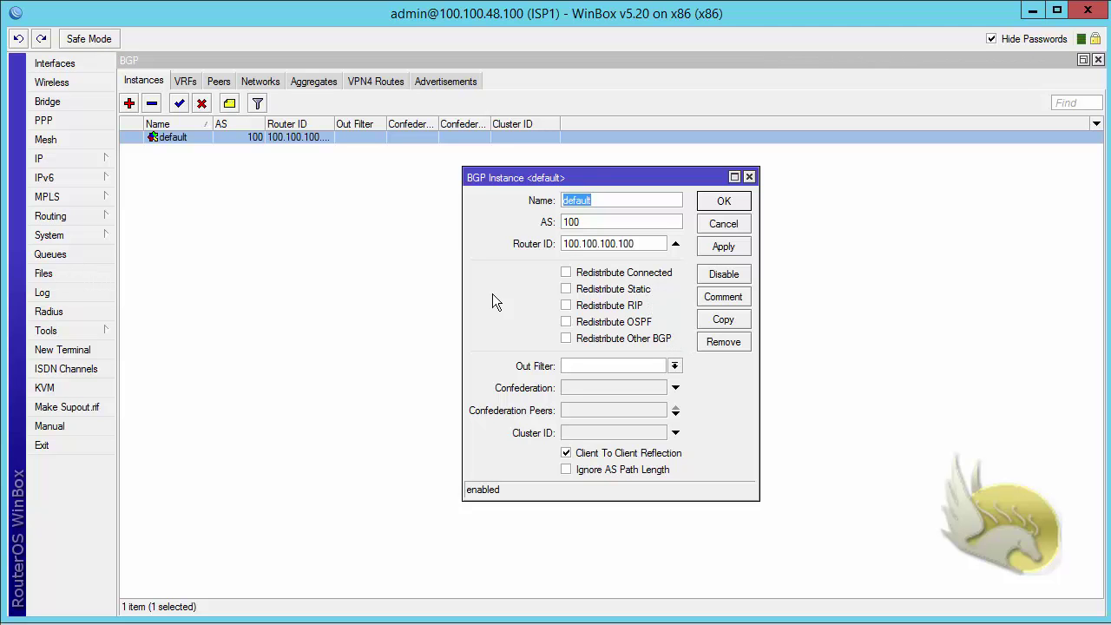
left_click(570, 276)
left_click(567, 273)
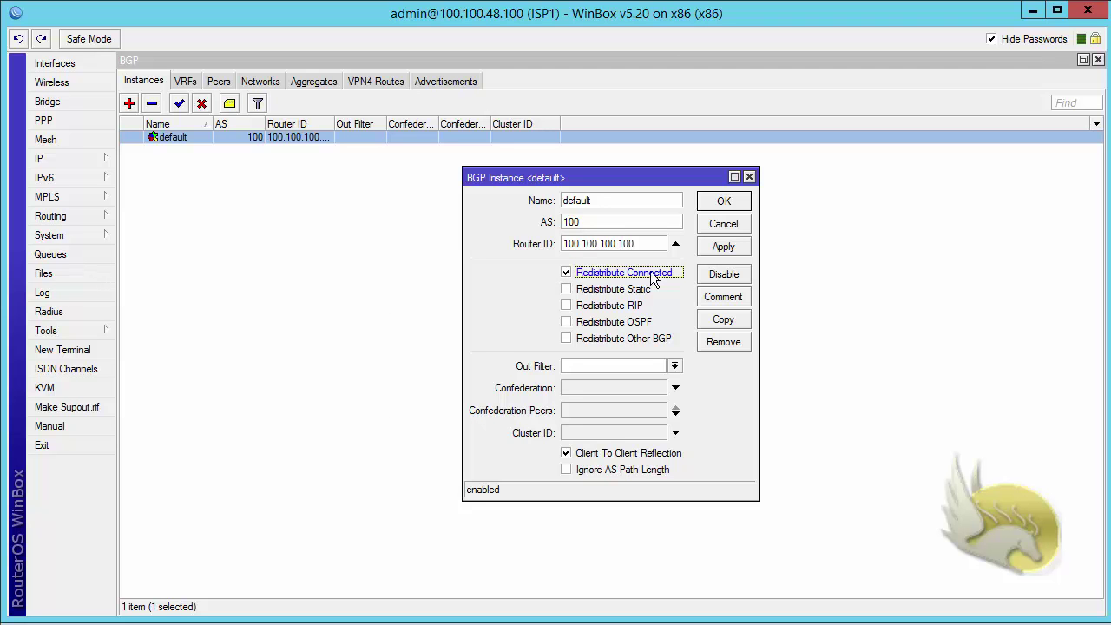
left_click(707, 202)
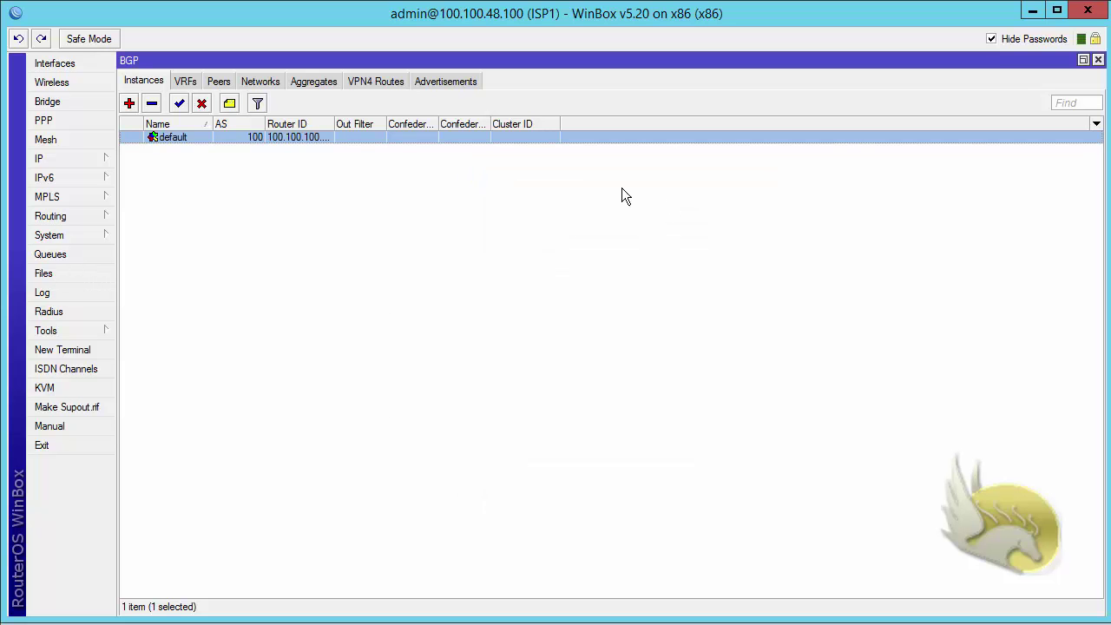
Step: Review ISP1's BGP advertisements to R4, widening the Origin column to read its full values
left_click(430, 82)
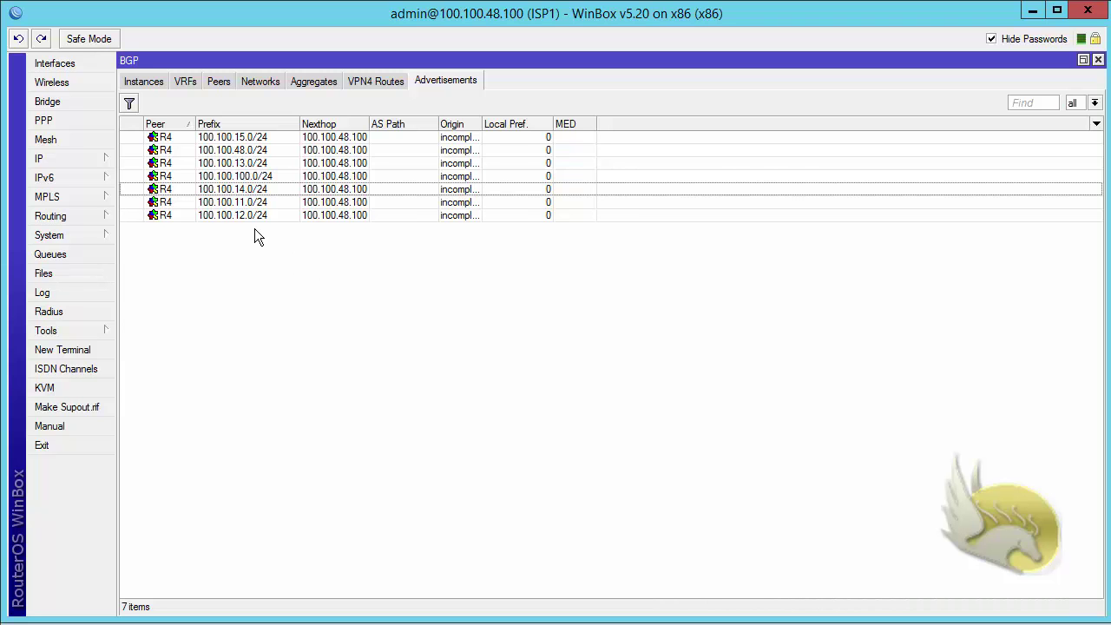
left_click_drag(481, 124, 510, 124)
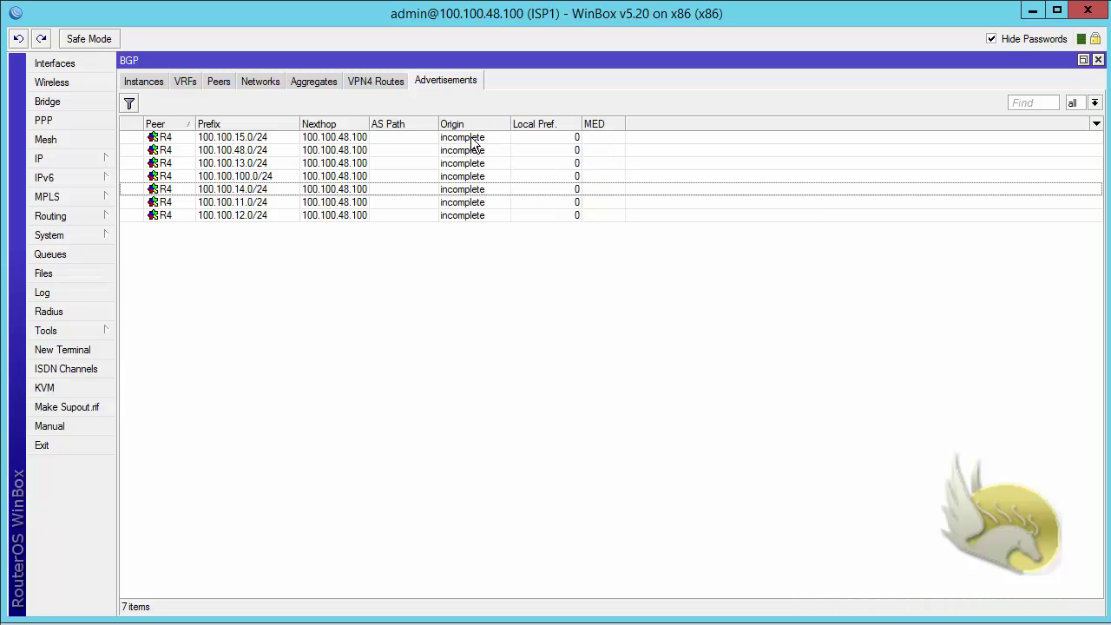
left_click(473, 140)
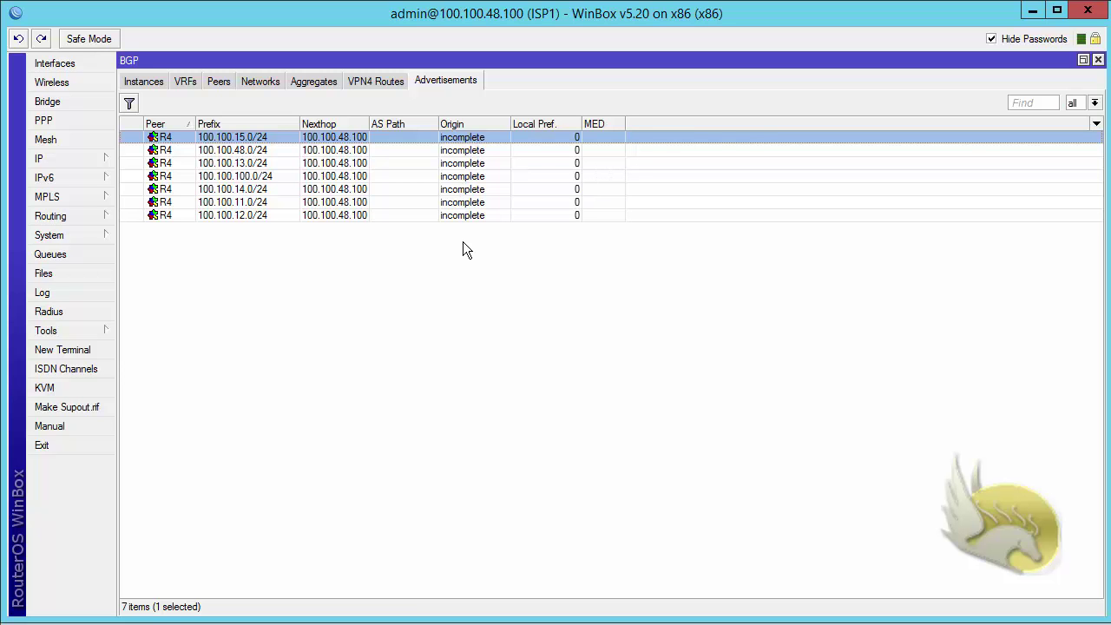
left_click(471, 293)
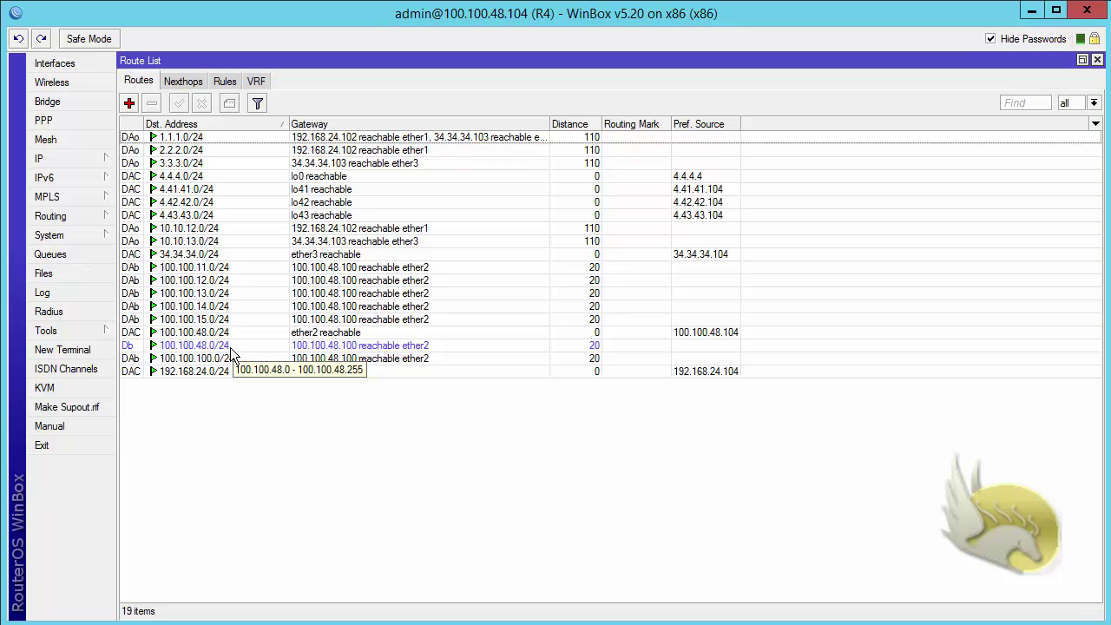
Step: Switch to R4 and examine its learned BGP routes 100.100.11.0/24 through 100.100.15.0/24 and the BGP route to 100.100.48.0/24
left_click(570, 319)
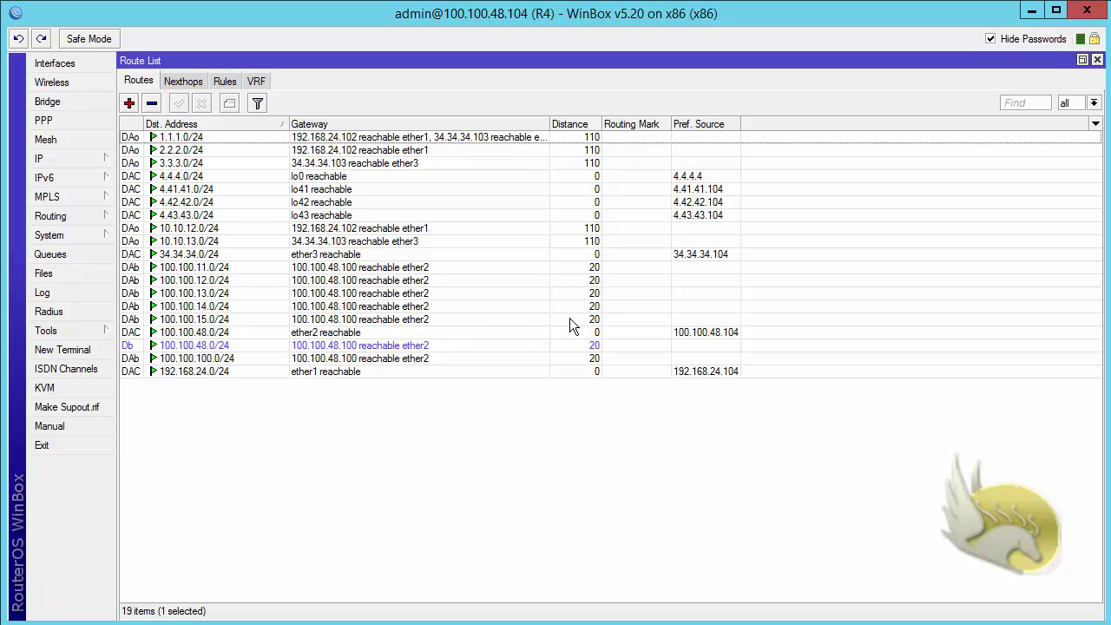
left_click(578, 270, "shift")
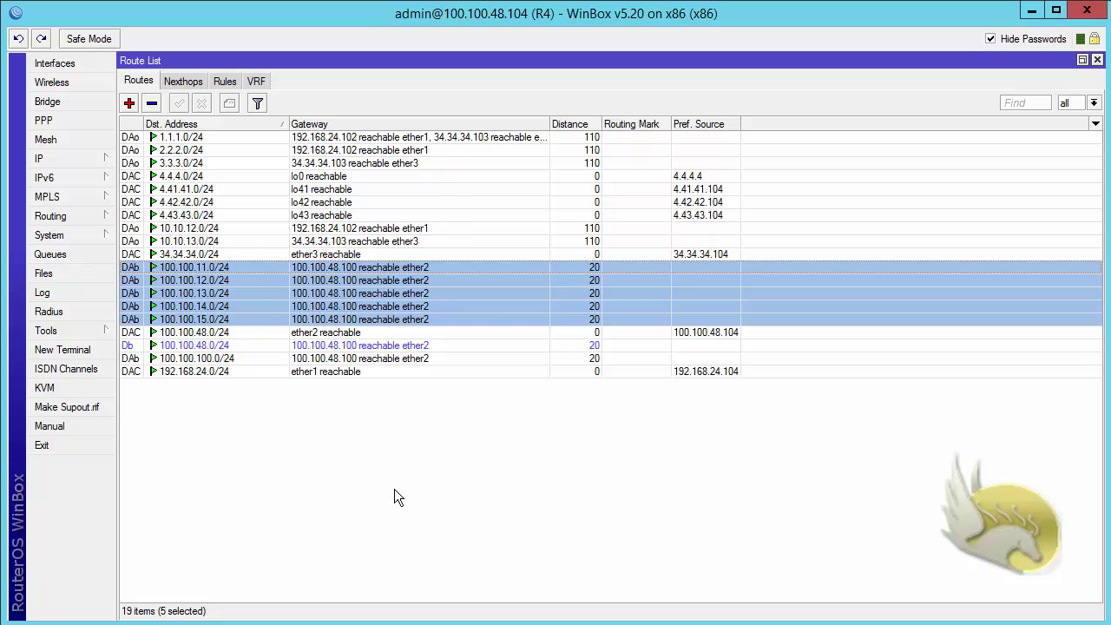
left_click(395, 488)
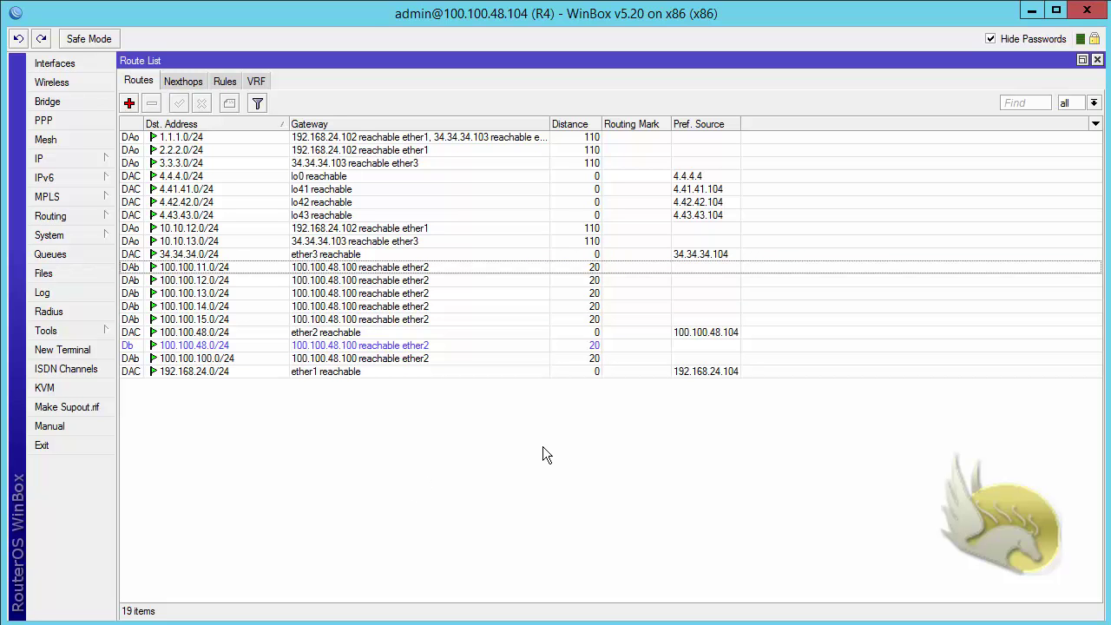
left_click(200, 347)
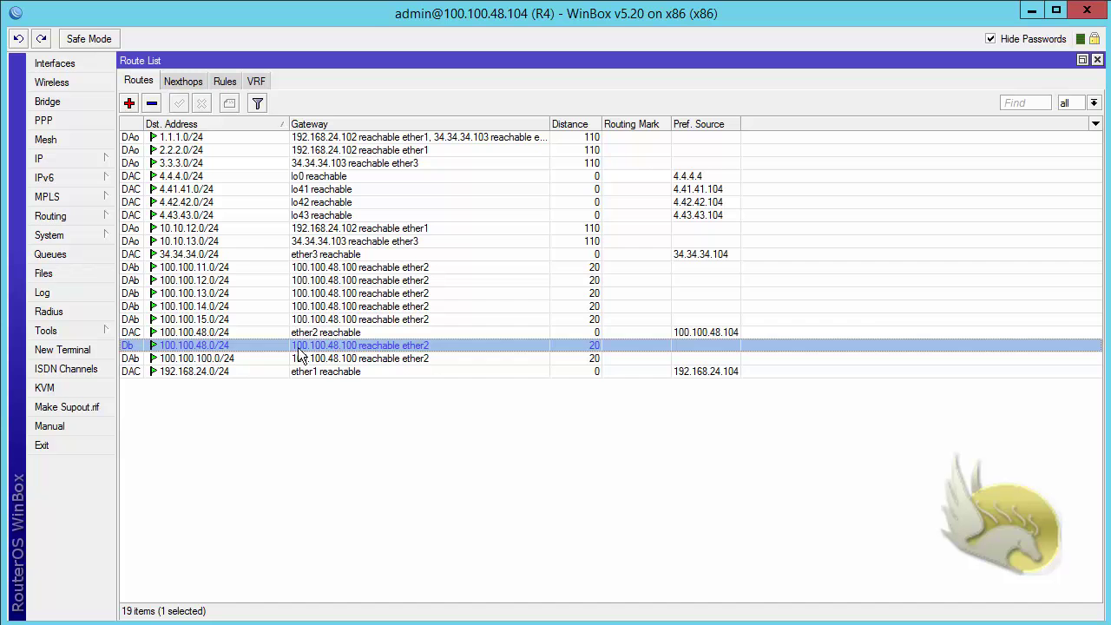
Step: Ping 100.100.48.100 from R4, then close the ping tool
left_click(102, 334)
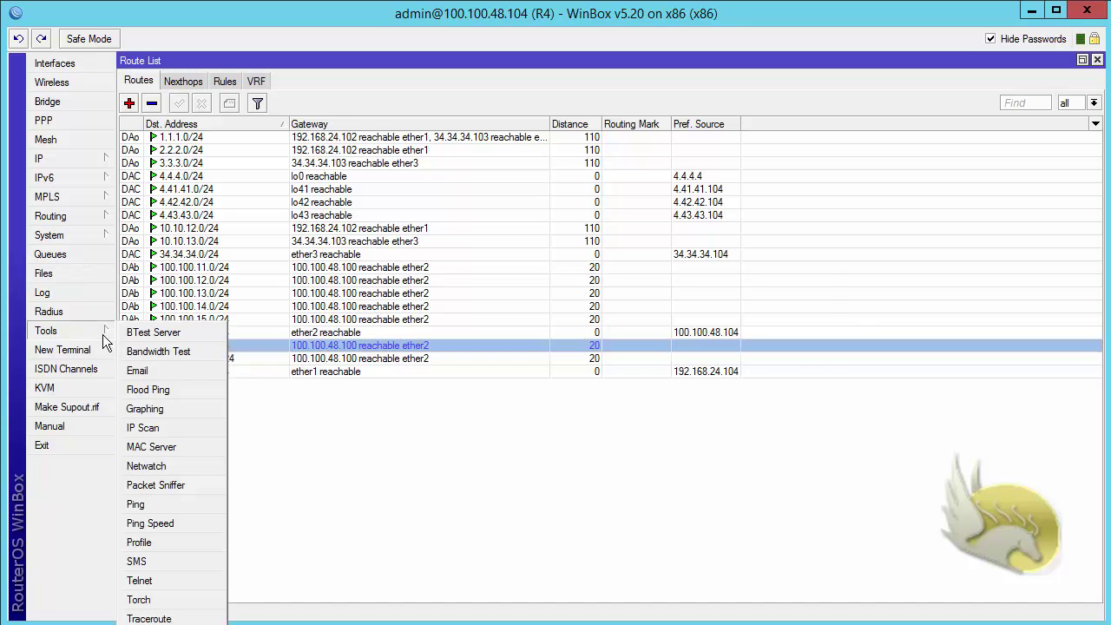
left_click(195, 501)
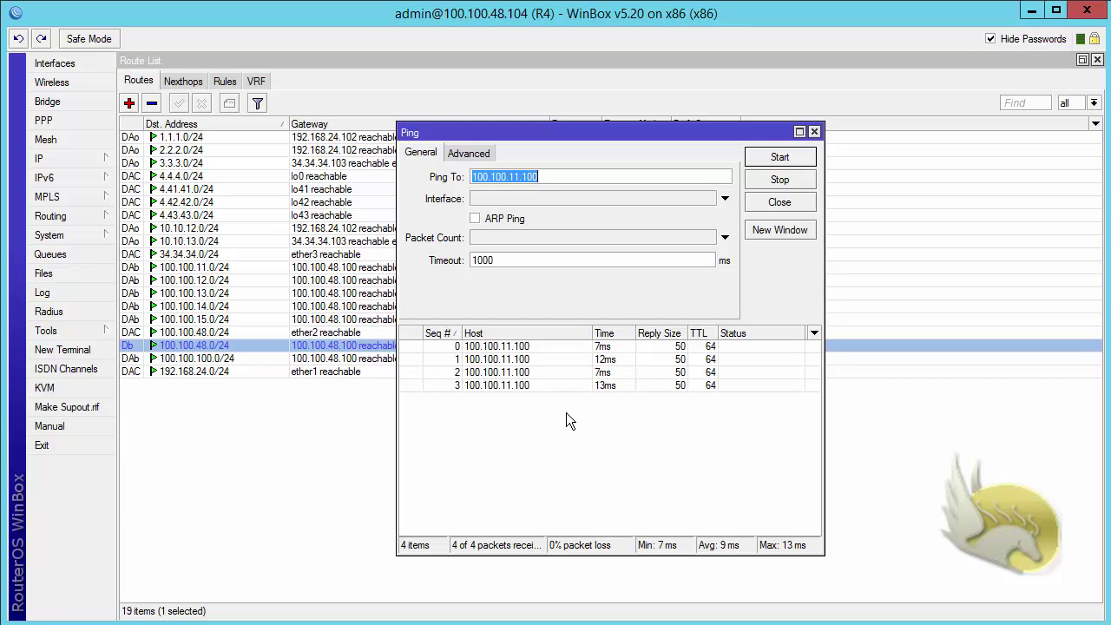
double_click(514, 177)
type("48")
left_click(762, 157)
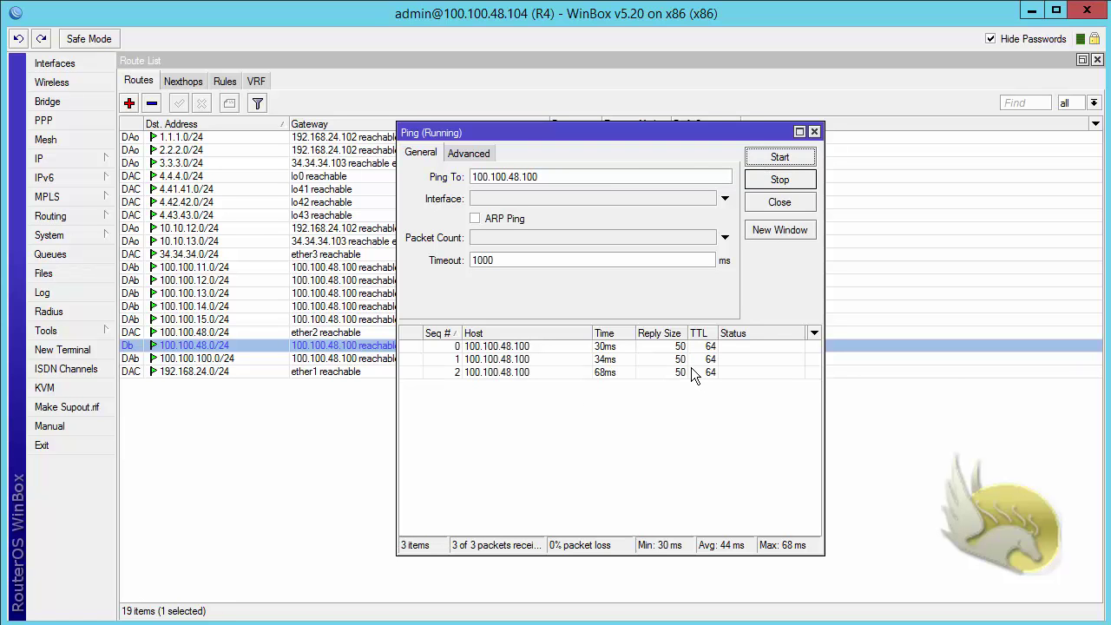
left_click_drag(627, 137, 709, 138)
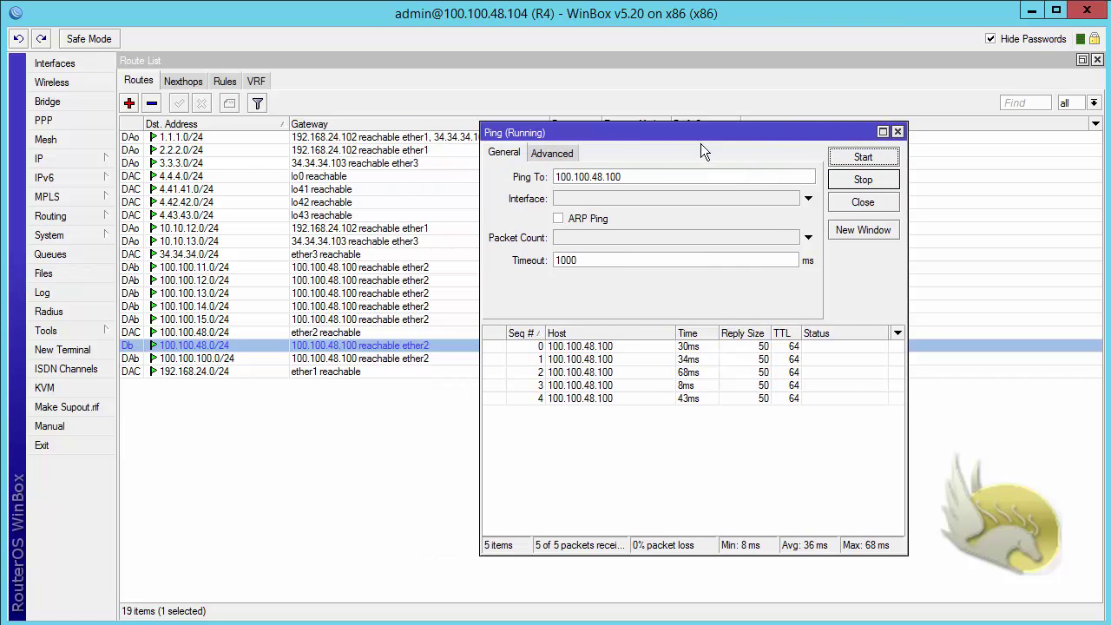
left_click(863, 202)
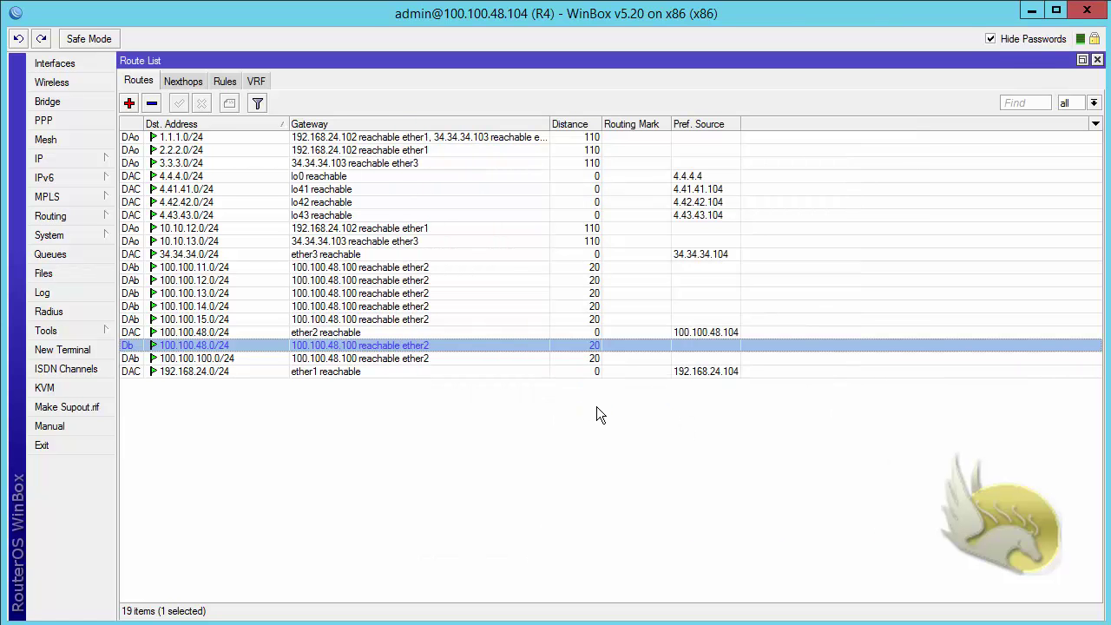
Step: Inspect R4's BGP route to 100.100.48.0/24 and try to remove it
double_click(317, 345)
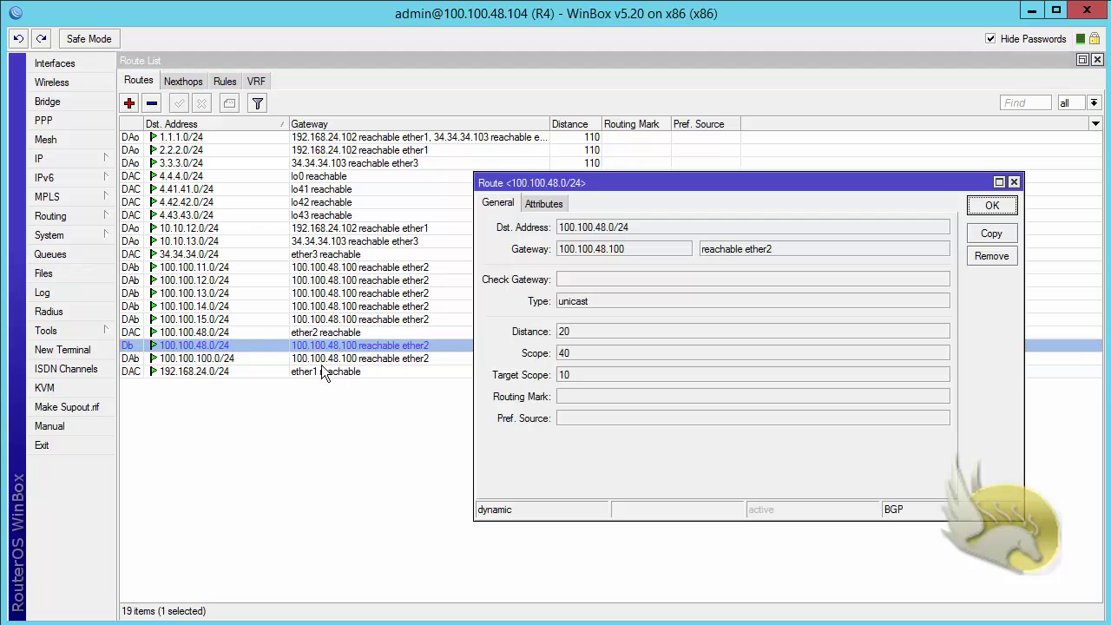
left_click(546, 205)
left_click(510, 204)
left_click(995, 252)
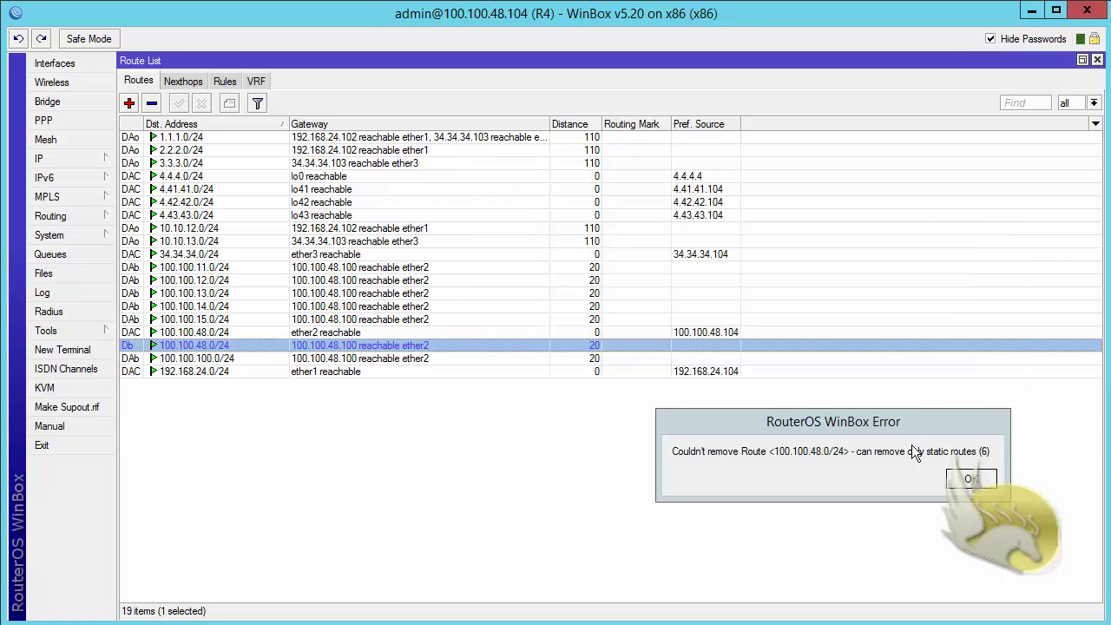
left_click(957, 477)
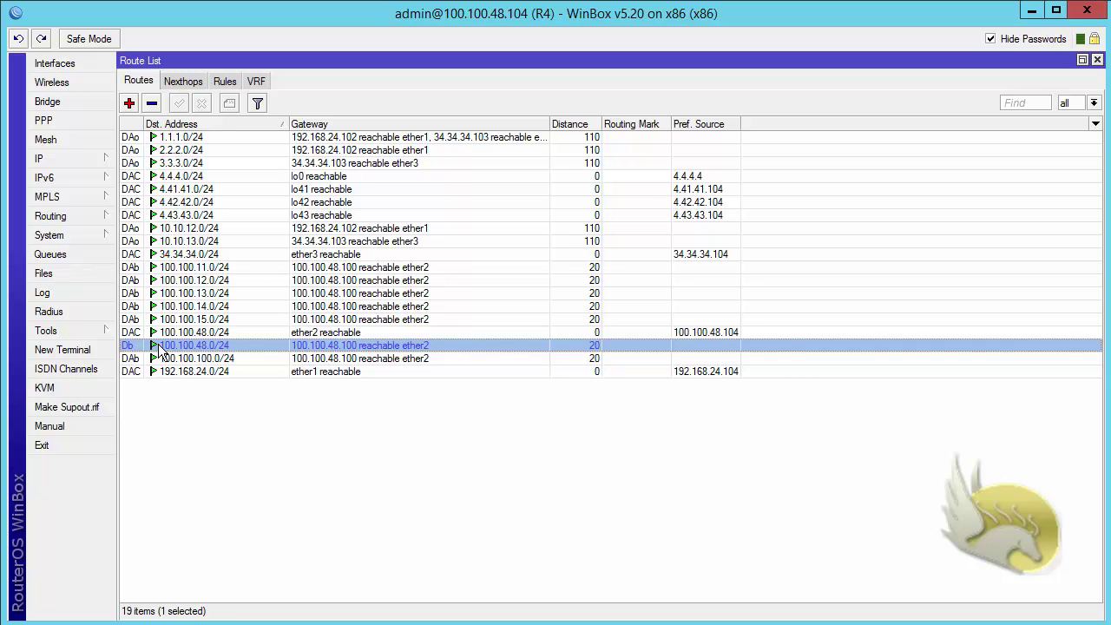
Step: Compare R4's connected and BGP routes to 100.100.48.0/24 in the route list
left_click(188, 333)
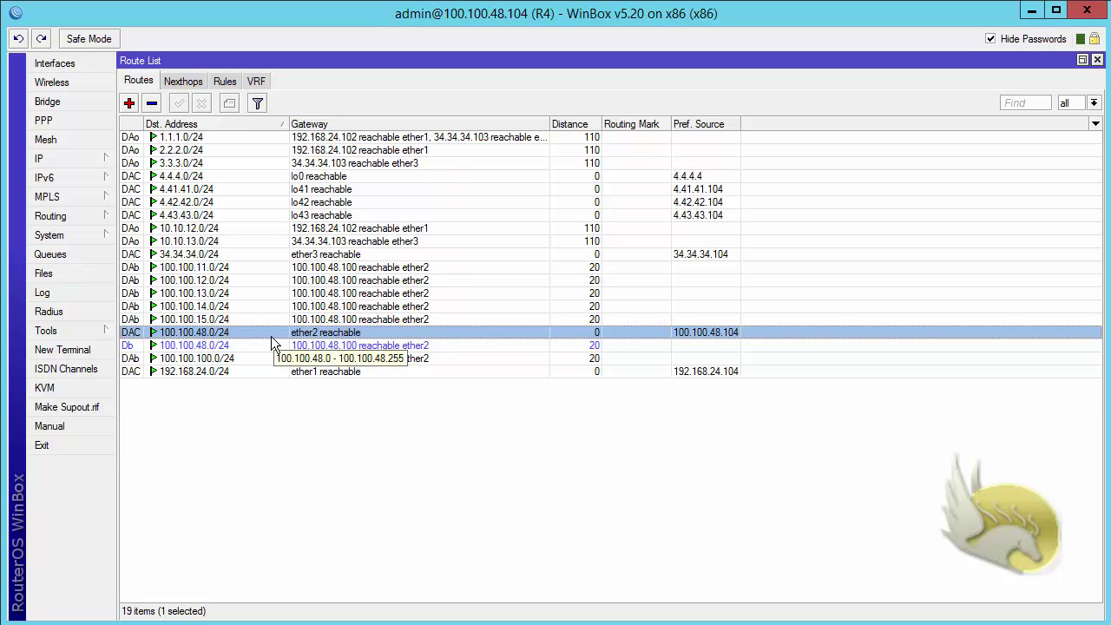
left_click(292, 347)
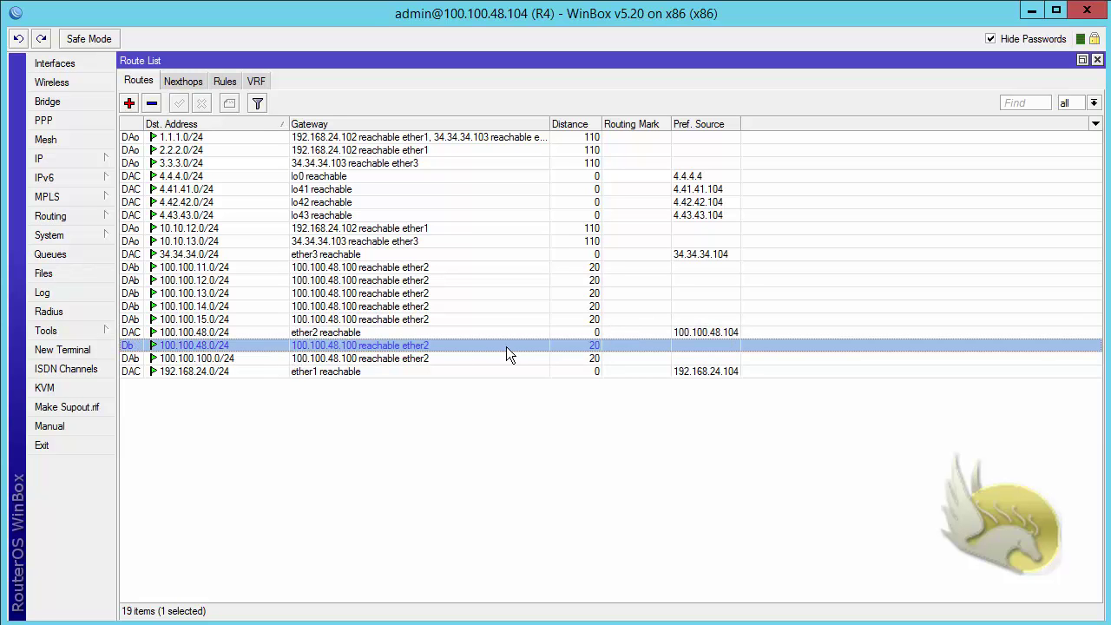
left_click(202, 334)
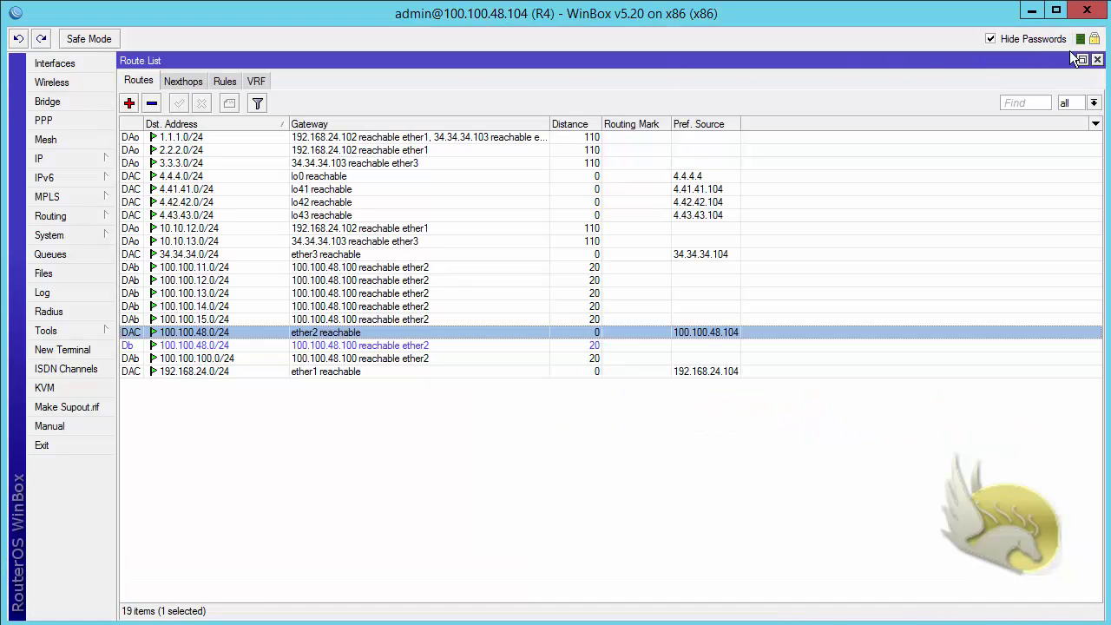
Step: Close R4's route list and review the BGP prefixes it advertises to peer R2
left_click(1097, 60)
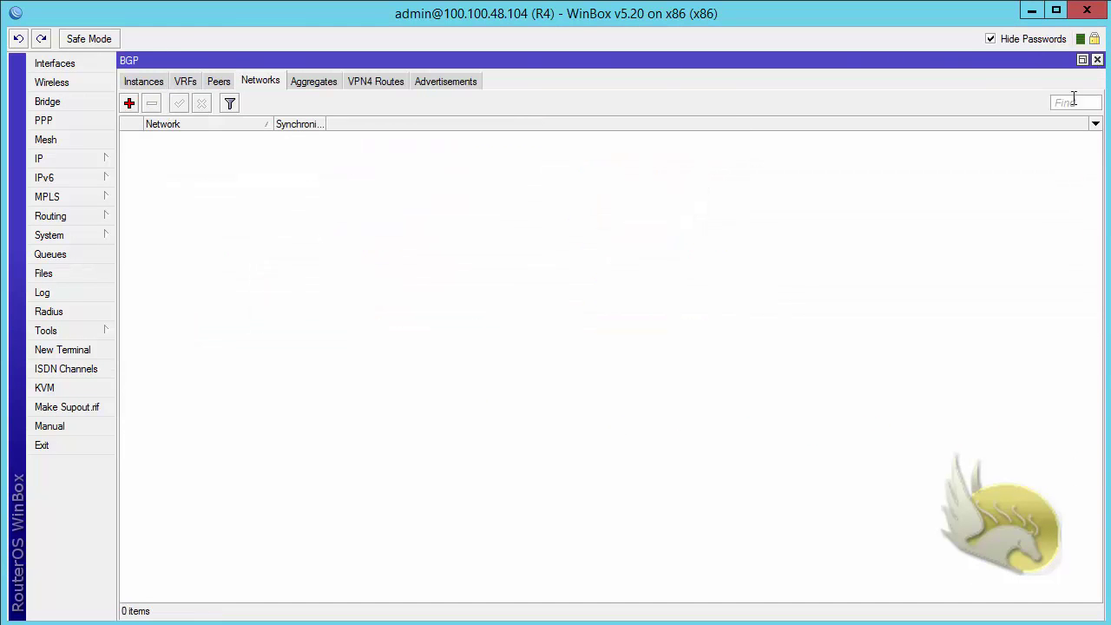
left_click(448, 79)
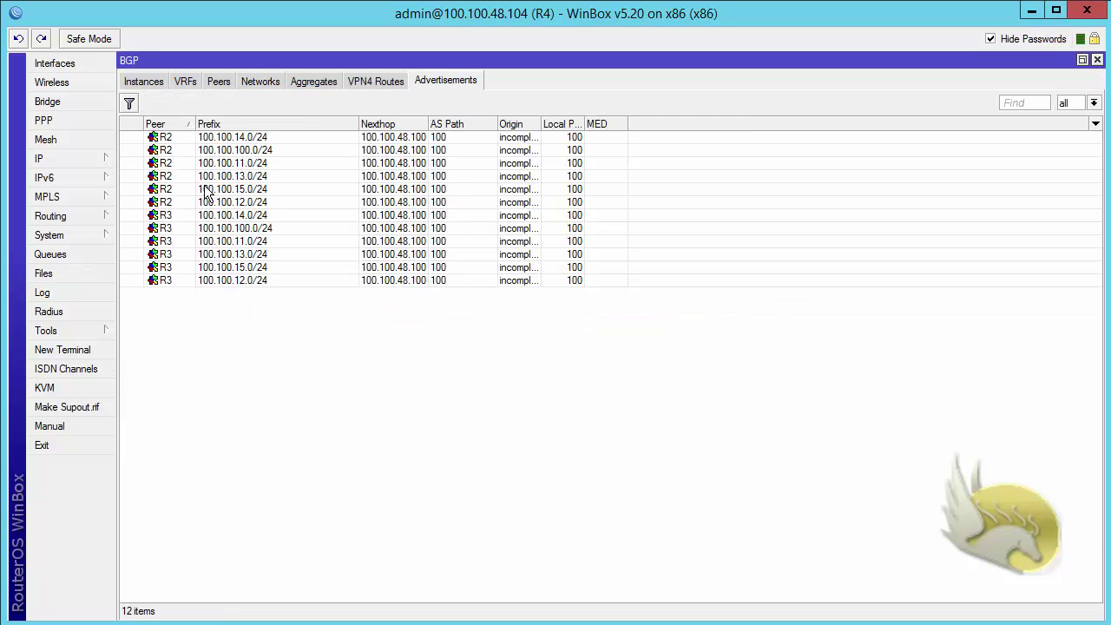
left_click(171, 138)
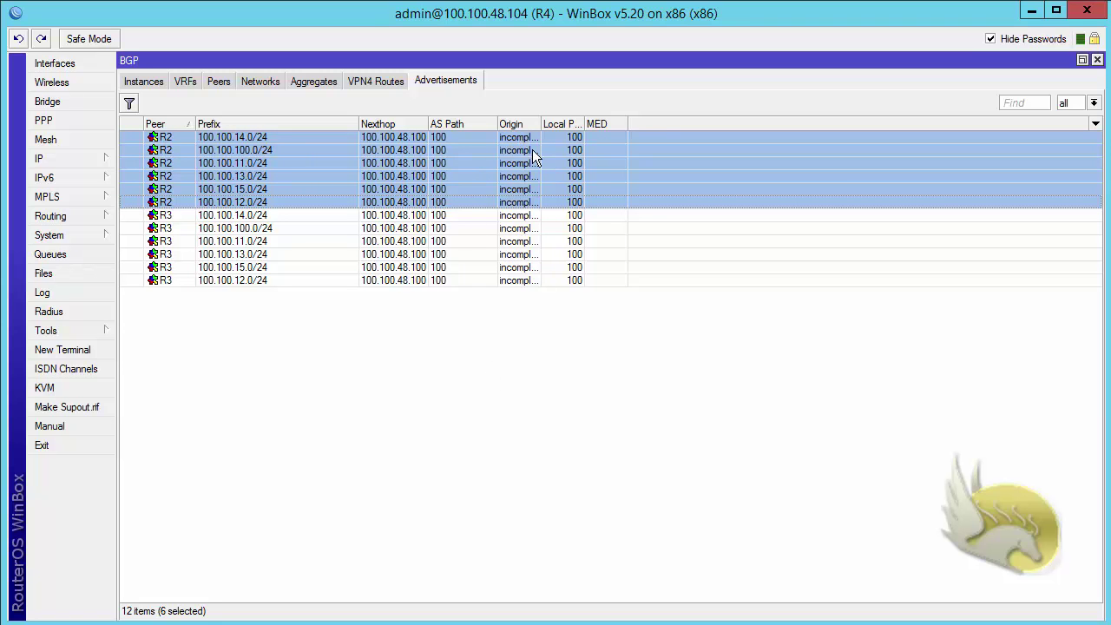
Step: Widen the Origin column in R4's BGP advertisements list to read the full origin values
left_click_drag(539, 124, 566, 124)
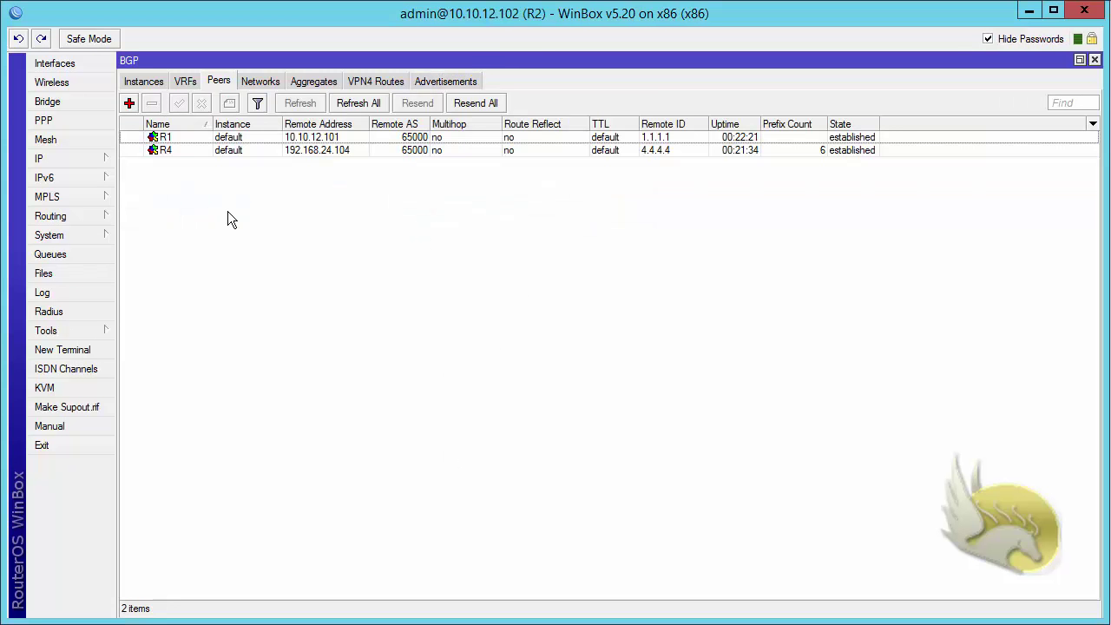
Step: Switch to R2's WinBox session, open its IP route list and maximize it
left_click(96, 167)
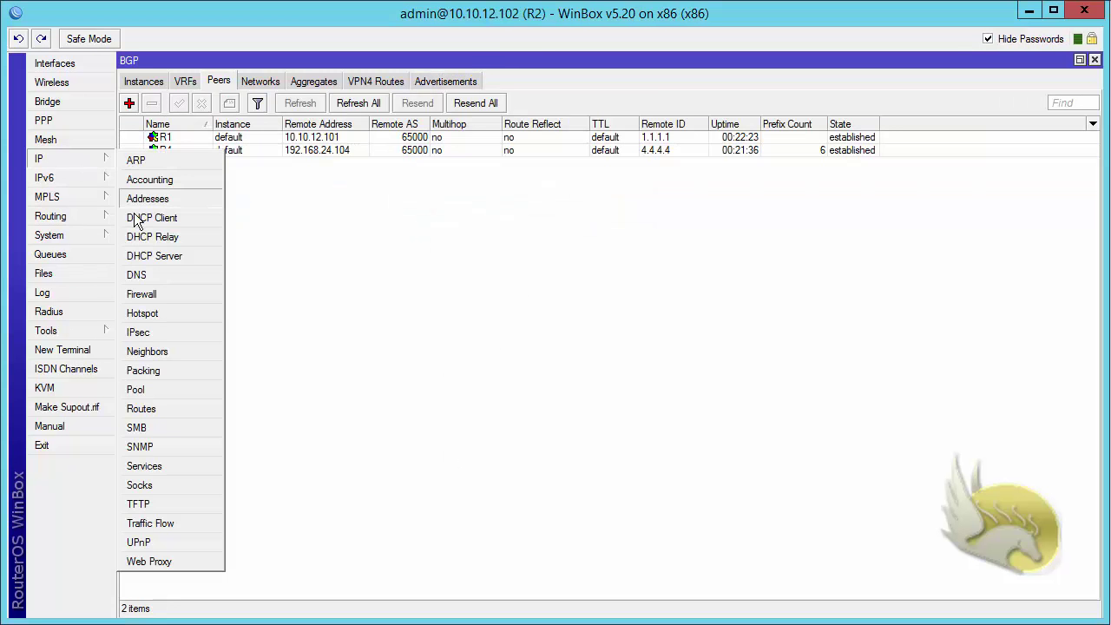
left_click(158, 407)
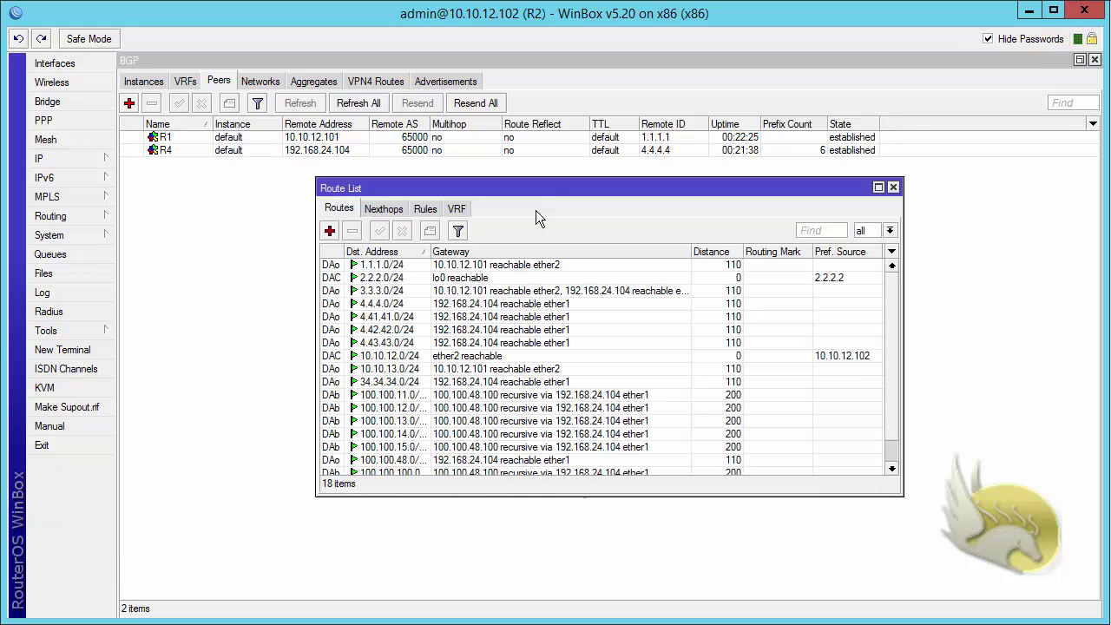
double_click(550, 186)
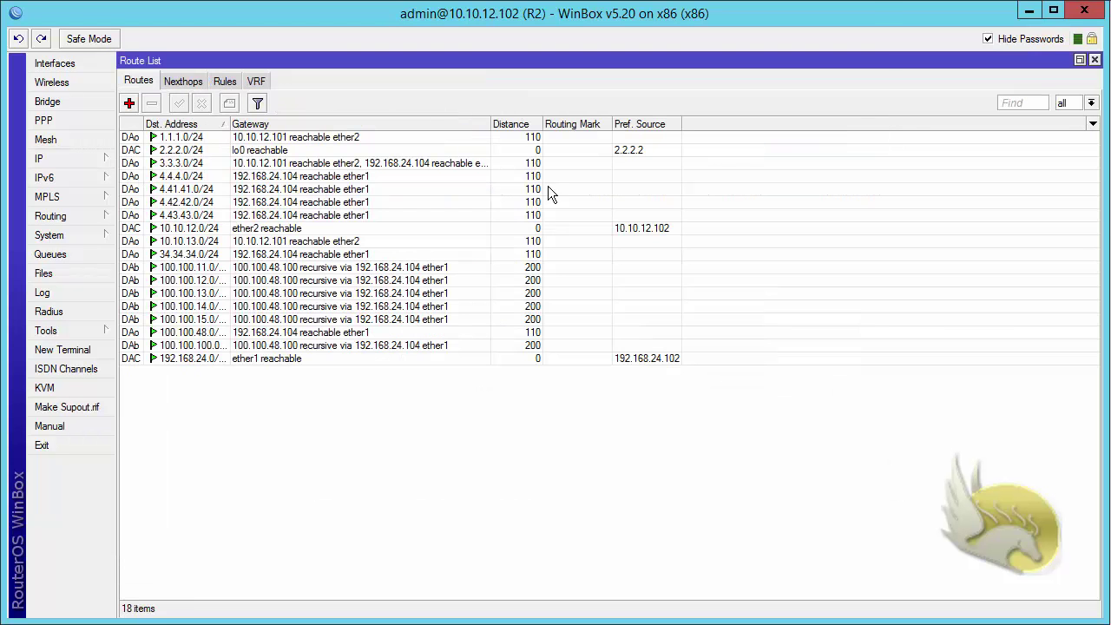
Step: Highlight R2's BGP routes from 100.100.11.0/24 to 100.100.100.0/24 without 100.100.48.0/24, clear the selection and widen the destination address column
left_click(183, 270)
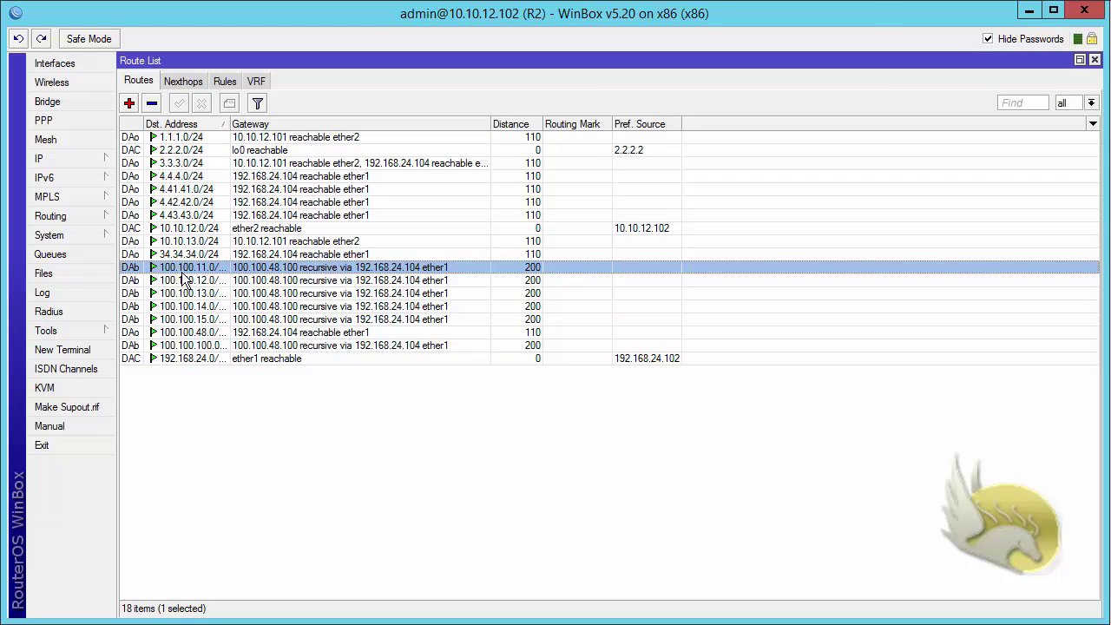
left_click(191, 344, "shift")
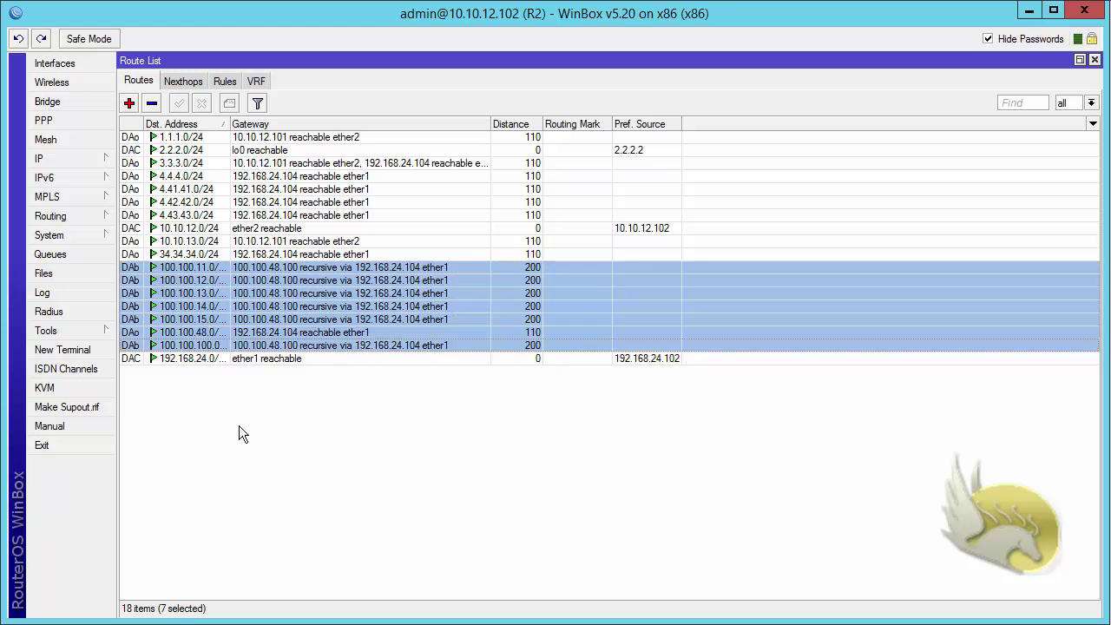
left_click(209, 334, "ctrl")
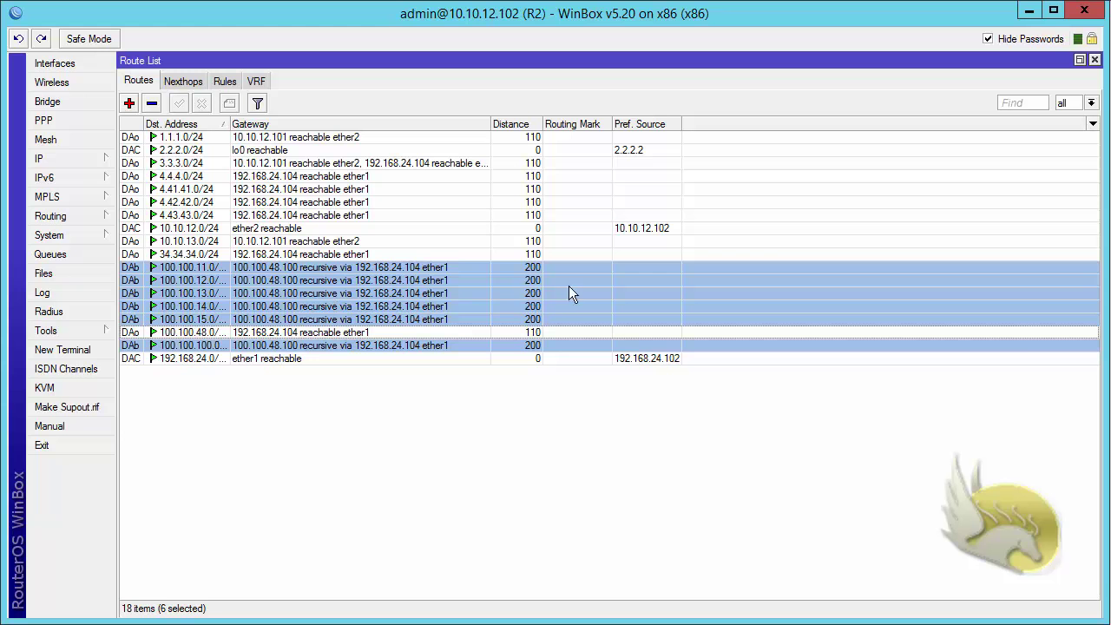
left_click(584, 503)
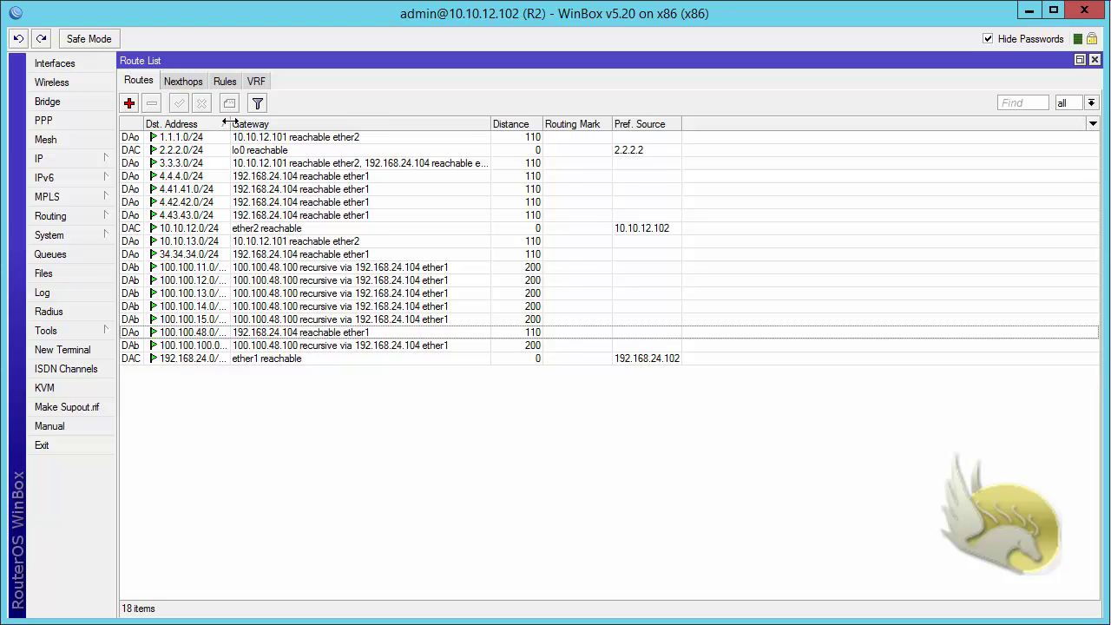
left_click_drag(230, 126, 268, 125)
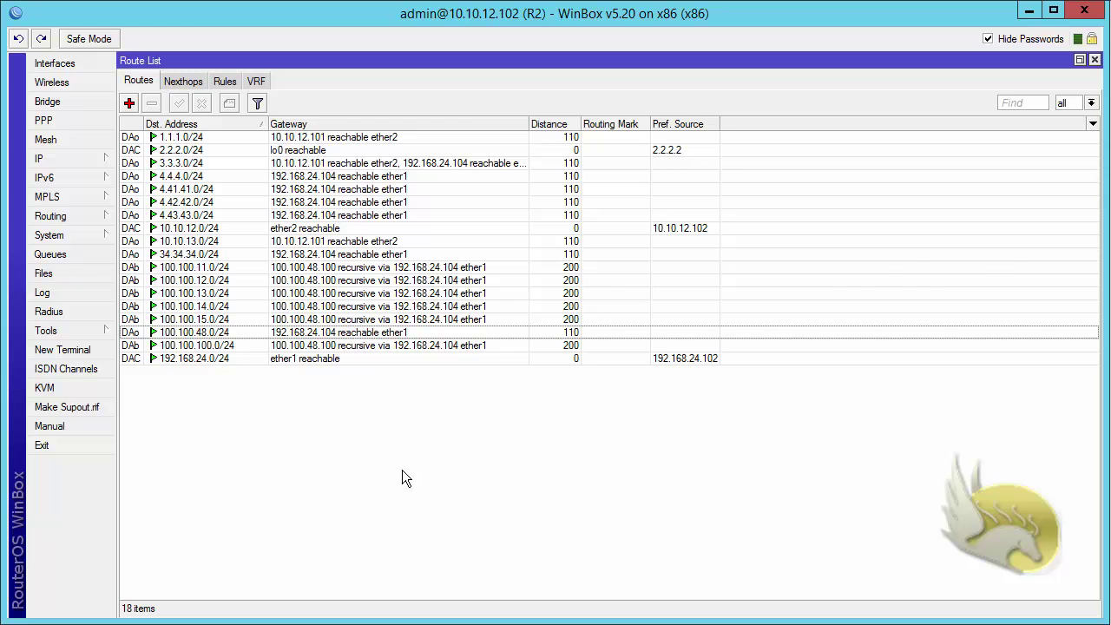
Step: Switch to TOPO.png, trace arrows from R4 to ISP1, between R2 and R4 and from R2 to R1, and clear the marks
key("alt+Tab")
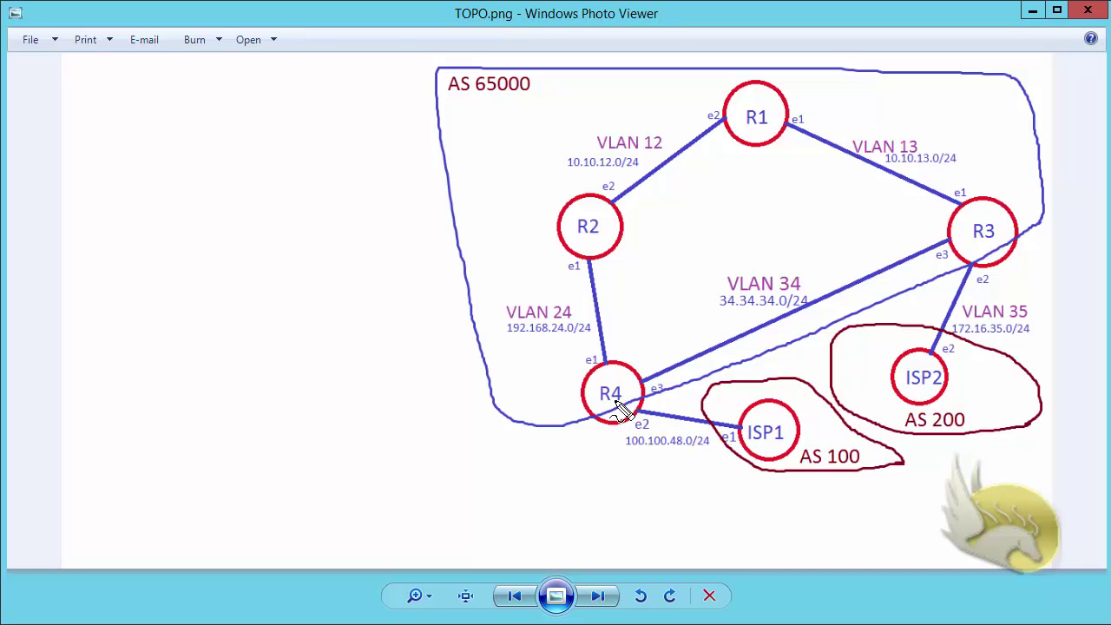
mouse_move(614, 402)
left_mouse_down()
mouse_move(640, 439)
mouse_move(715, 459)
mouse_move(755, 444)
mouse_move(739, 439)
mouse_move(756, 453)
left_mouse_up()
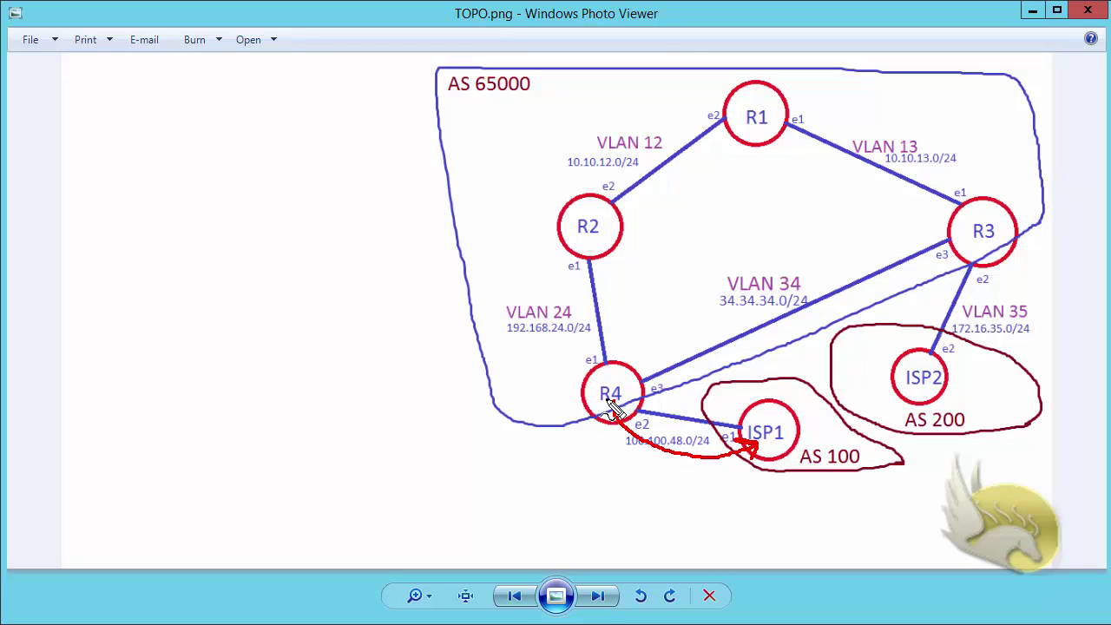
mouse_move(576, 234)
left_mouse_down()
mouse_move(565, 314)
mouse_move(622, 377)
left_mouse_up()
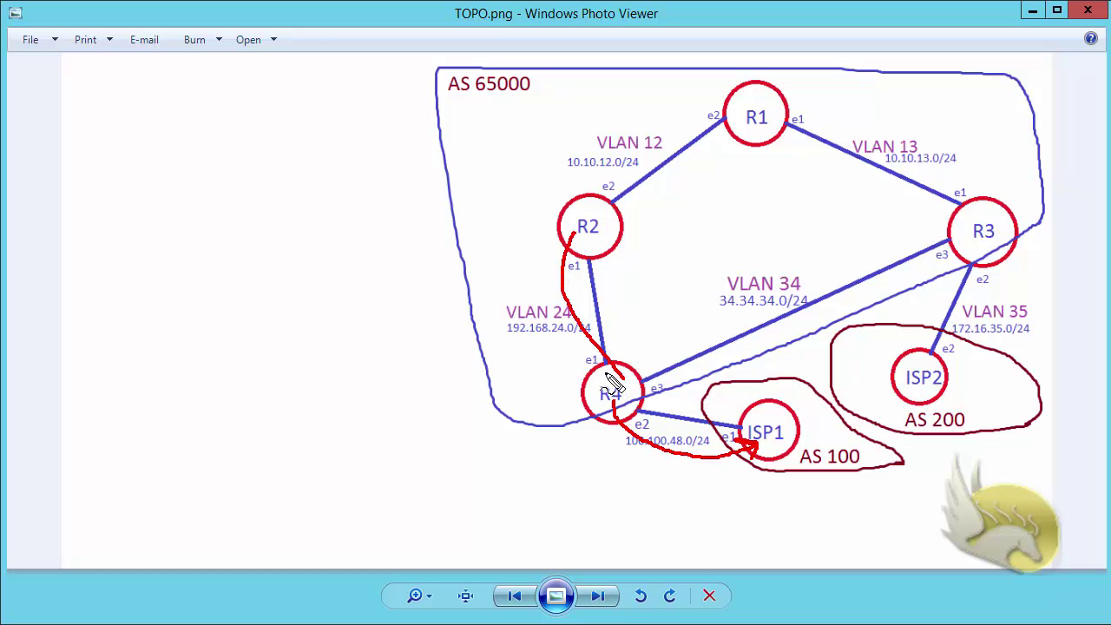
mouse_move(587, 247)
left_mouse_down()
mouse_move(571, 233)
mouse_move(577, 244)
left_mouse_up()
left_click_drag(621, 386, 618, 371)
mouse_move(590, 223)
left_mouse_down()
mouse_move(611, 141)
mouse_move(704, 104)
mouse_move(737, 107)
mouse_move(737, 116)
left_mouse_up()
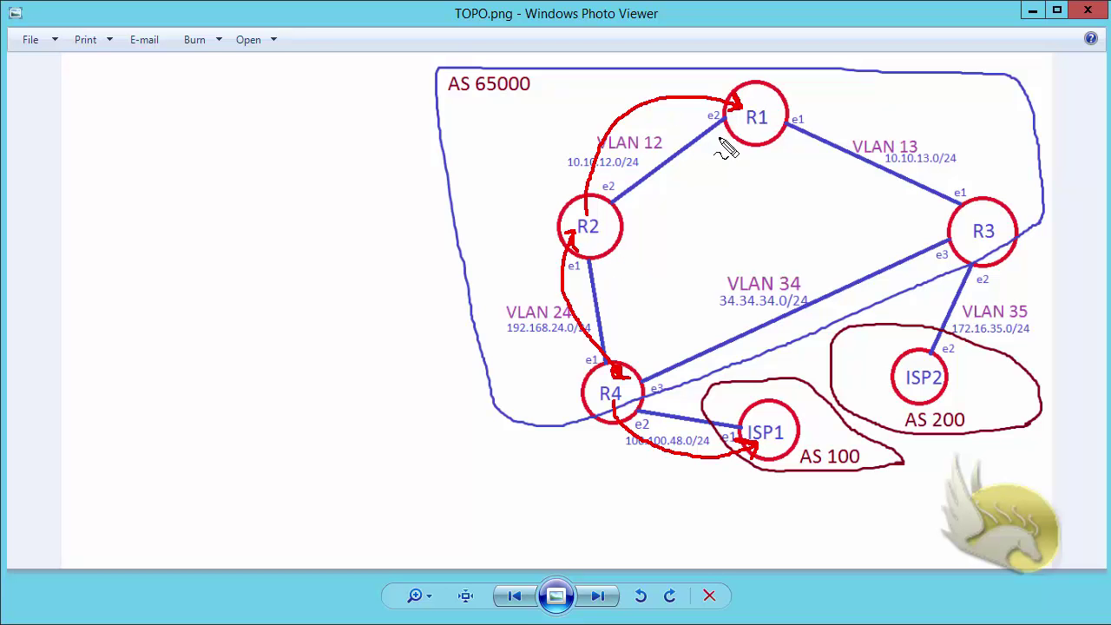
key("Escape")
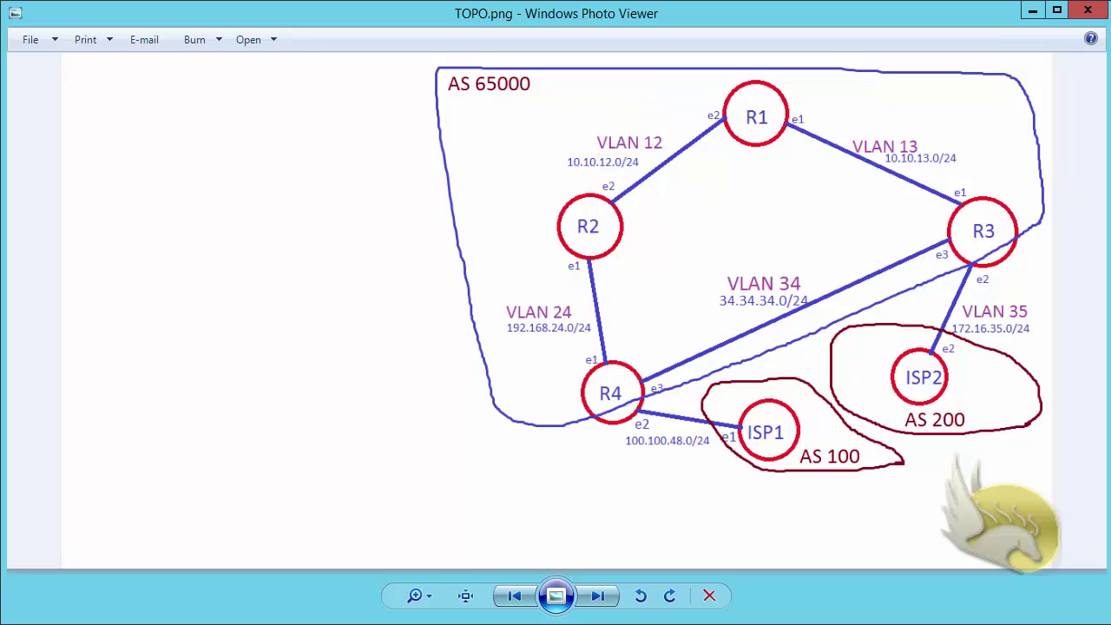
Step: Switch to R1's WinBox session and examine its maximized IP route list for ISP1's BGP routes
key("alt+Tab")
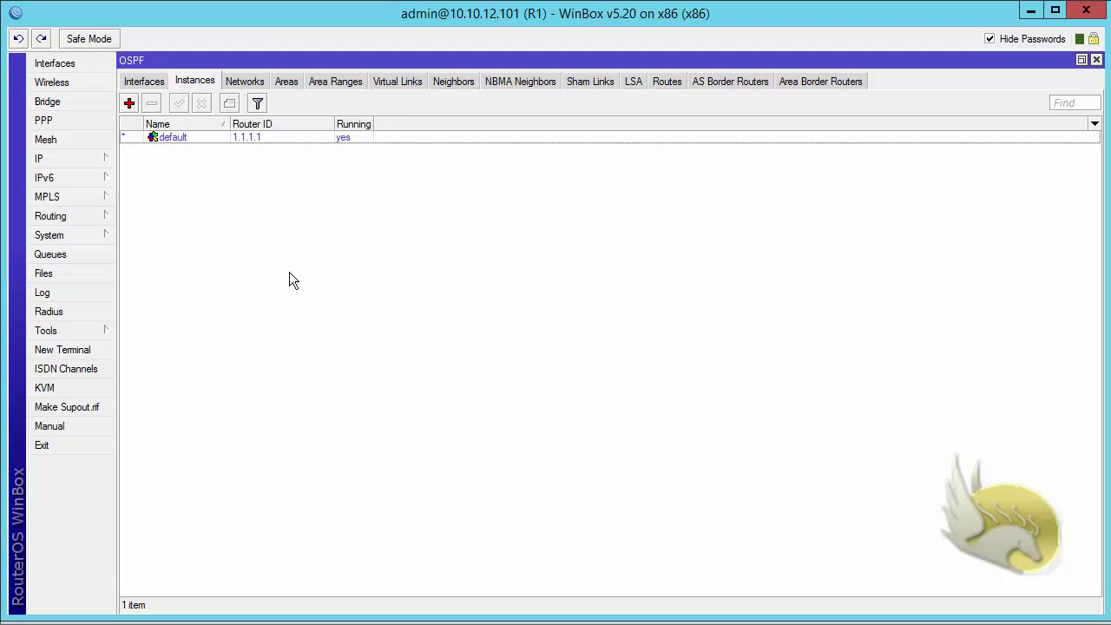
left_click(87, 161)
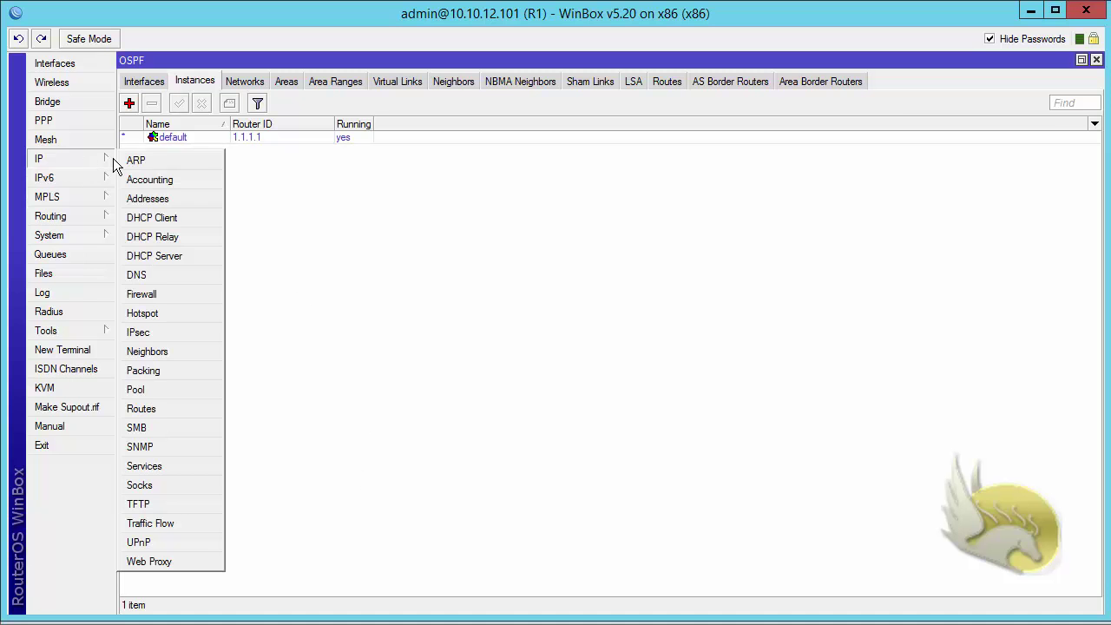
left_click(159, 404)
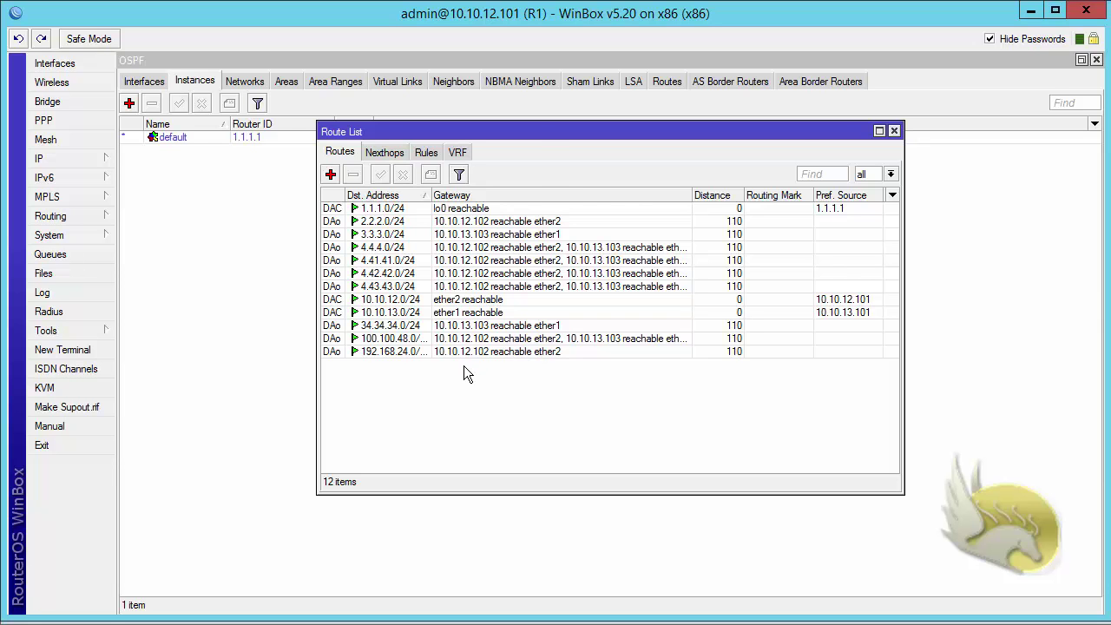
double_click(534, 131)
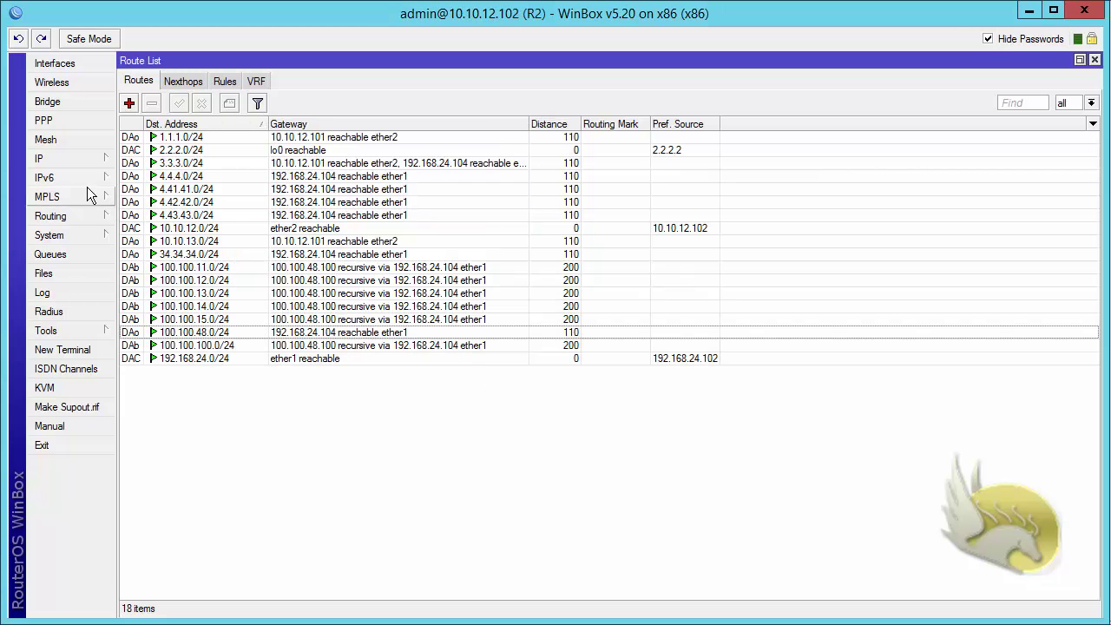
Step: Return to R2's WinBox session and check which BGP prefixes it advertises to its peers
left_click(79, 217)
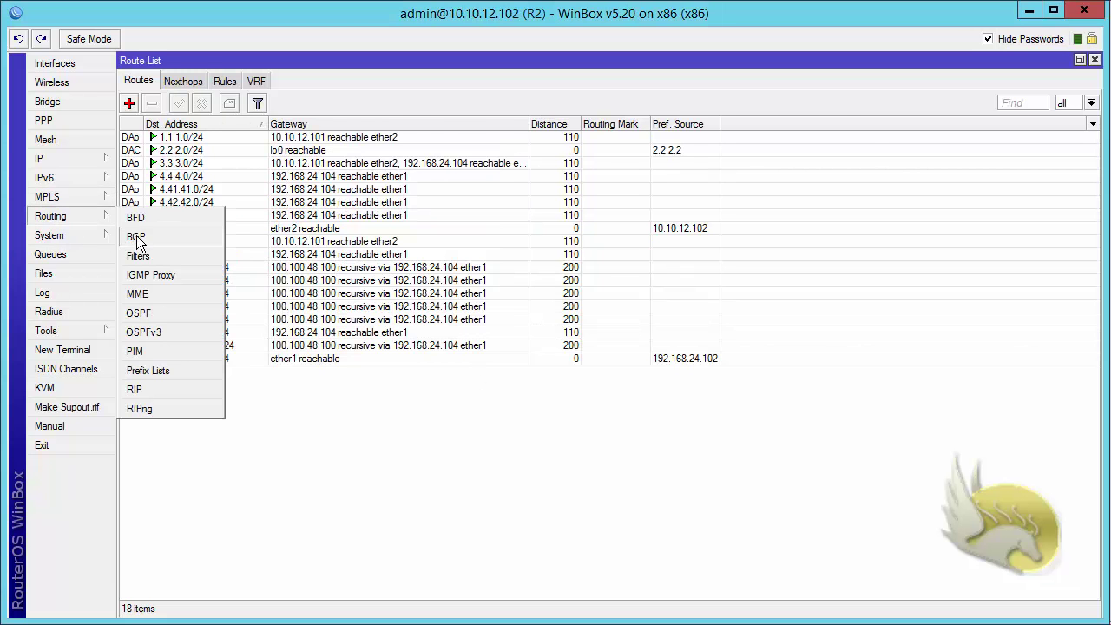
left_click(137, 240)
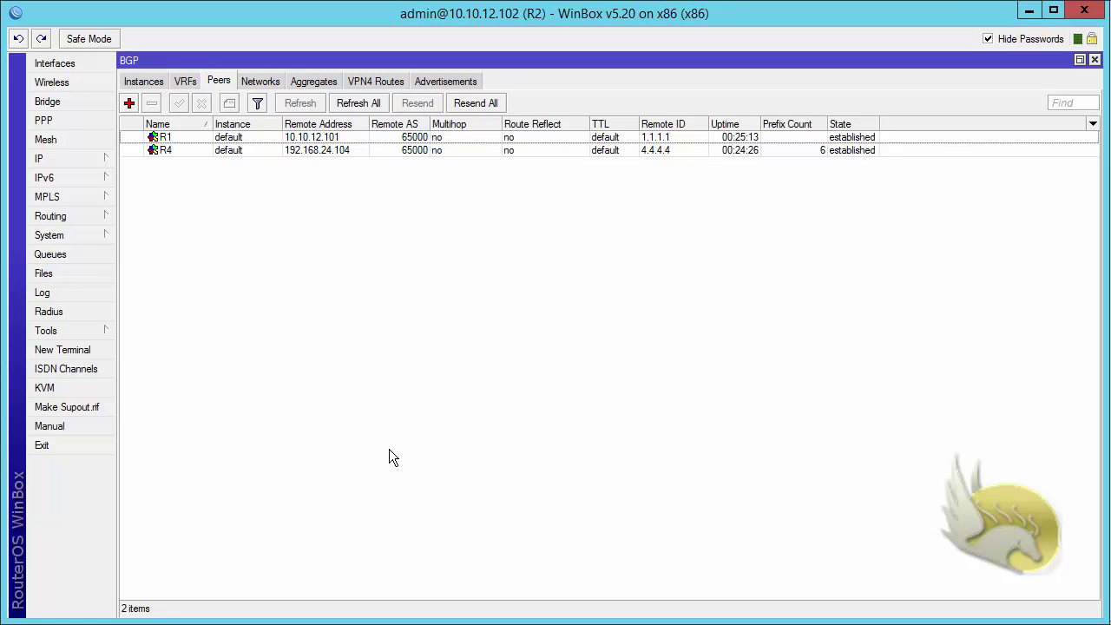
left_click(428, 79)
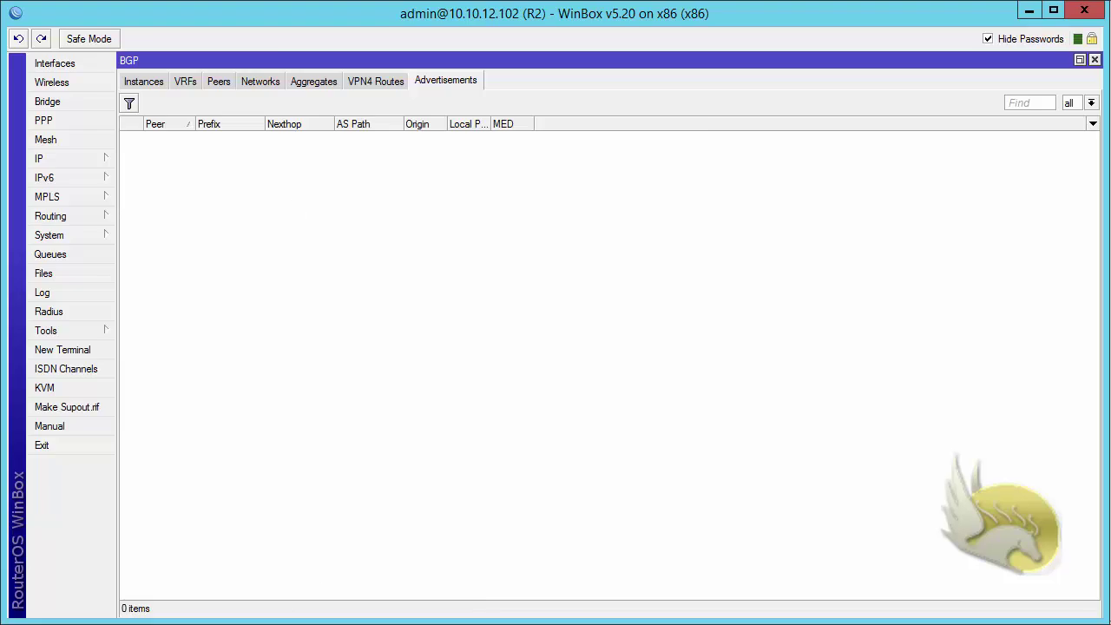
Step: Switch to TOPO.png and draw solid arrows from R4 to R2 and ISP1 to R4, plus a dashed arrow from R2 to R1
key("alt+Tab")
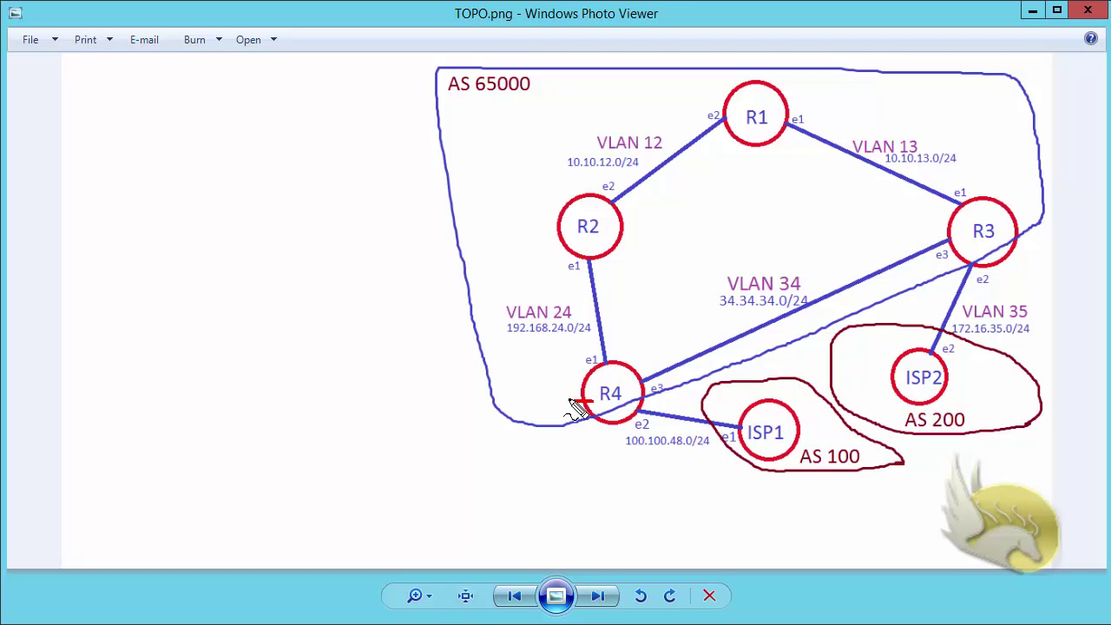
mouse_move(570, 404)
left_mouse_down()
mouse_move(523, 373)
mouse_move(518, 278)
mouse_move(540, 238)
mouse_move(554, 257)
left_mouse_up()
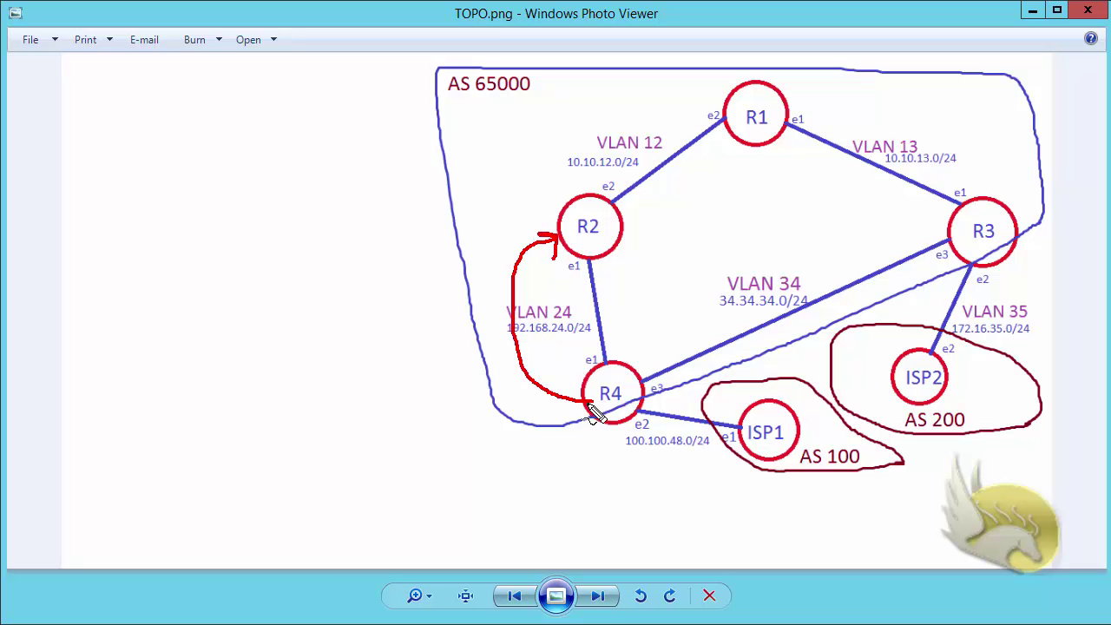
mouse_move(739, 441)
left_mouse_down()
mouse_move(730, 461)
mouse_move(640, 466)
mouse_move(602, 425)
mouse_move(610, 405)
left_mouse_up()
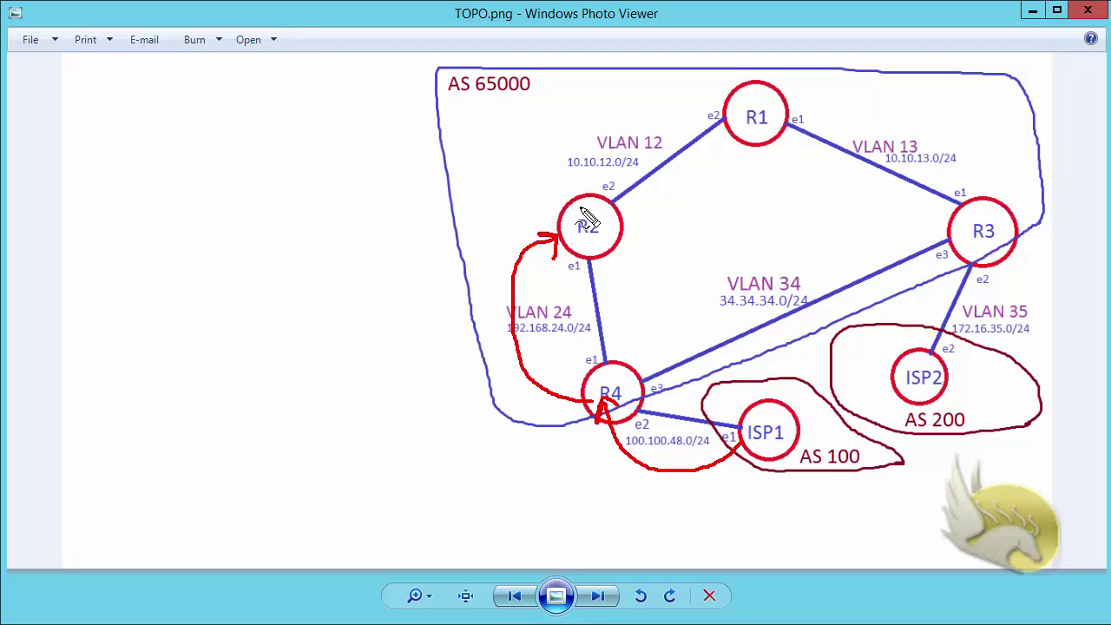
mouse_move(576, 208)
left_mouse_down()
mouse_move(575, 140)
mouse_move(629, 115)
mouse_move(715, 113)
mouse_move(704, 120)
left_mouse_up()
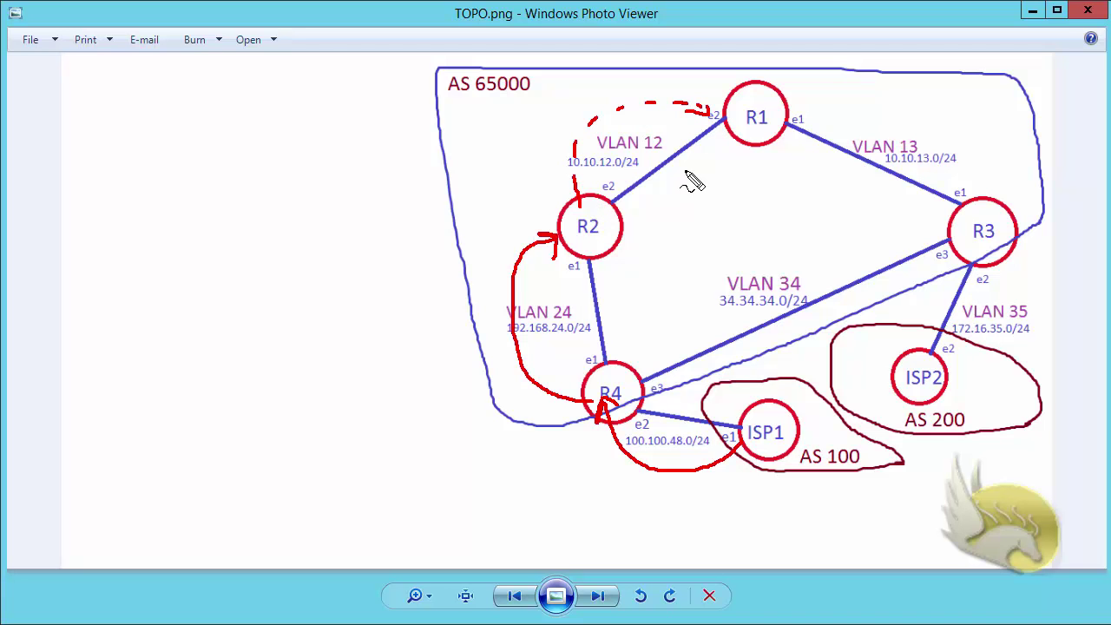